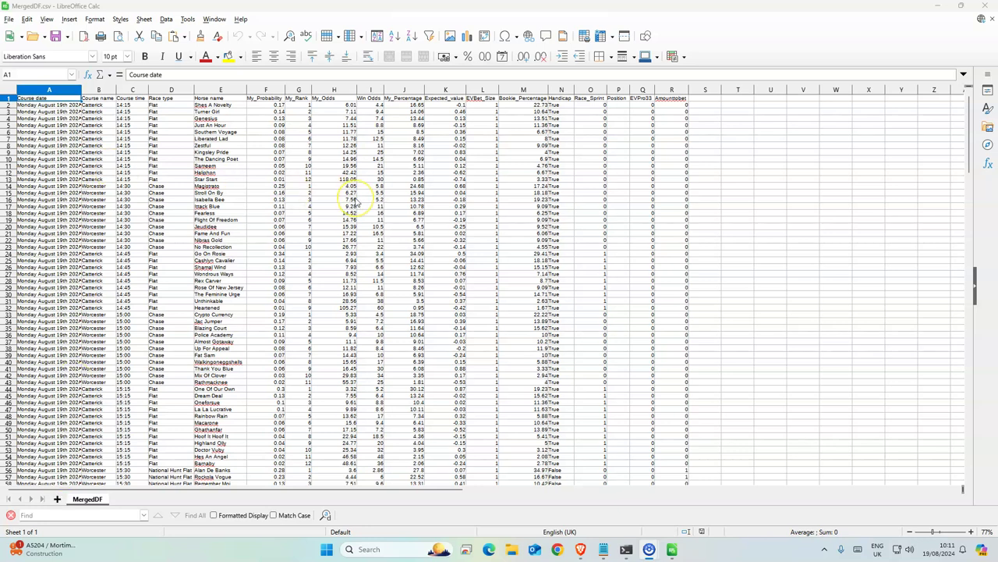
# Review the first races' My_Probability, My_Rank and My_Odds values, including the Worcester race ranks.
pyautogui.moveTo(273, 104); pyautogui.dragTo(281, 170)
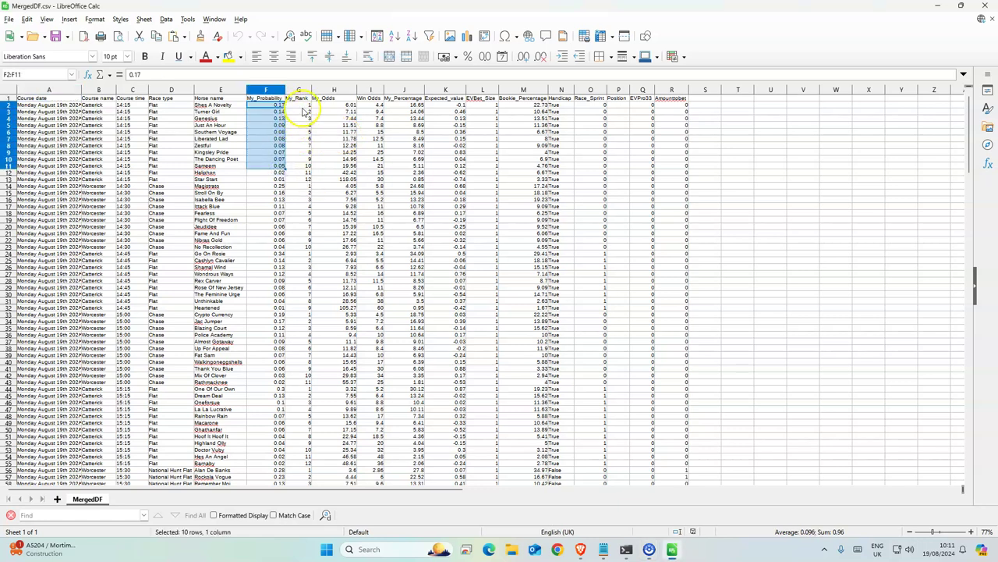
pyautogui.moveTo(303, 105); pyautogui.dragTo(304, 180)
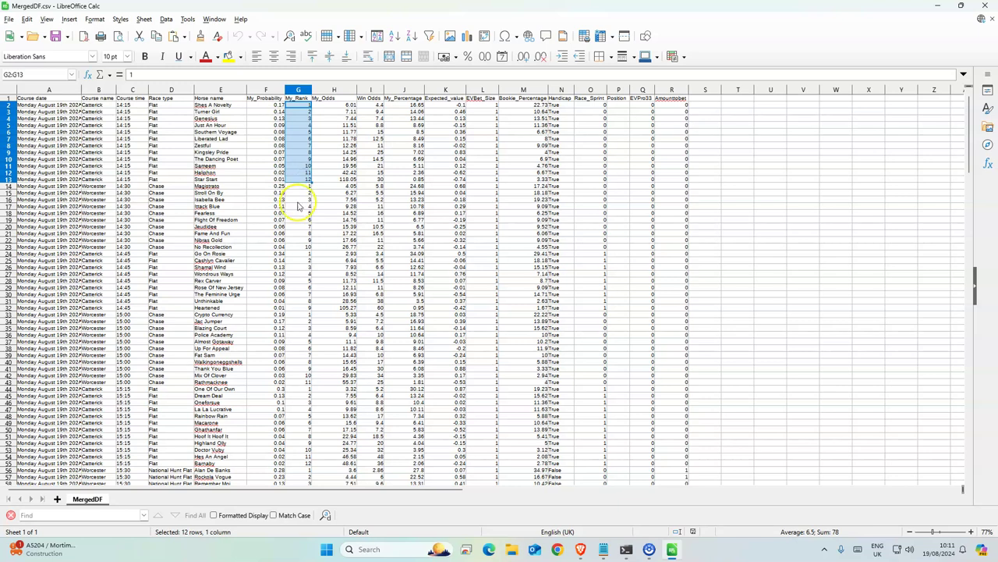
pyautogui.moveTo(304, 187); pyautogui.dragTo(287, 245)
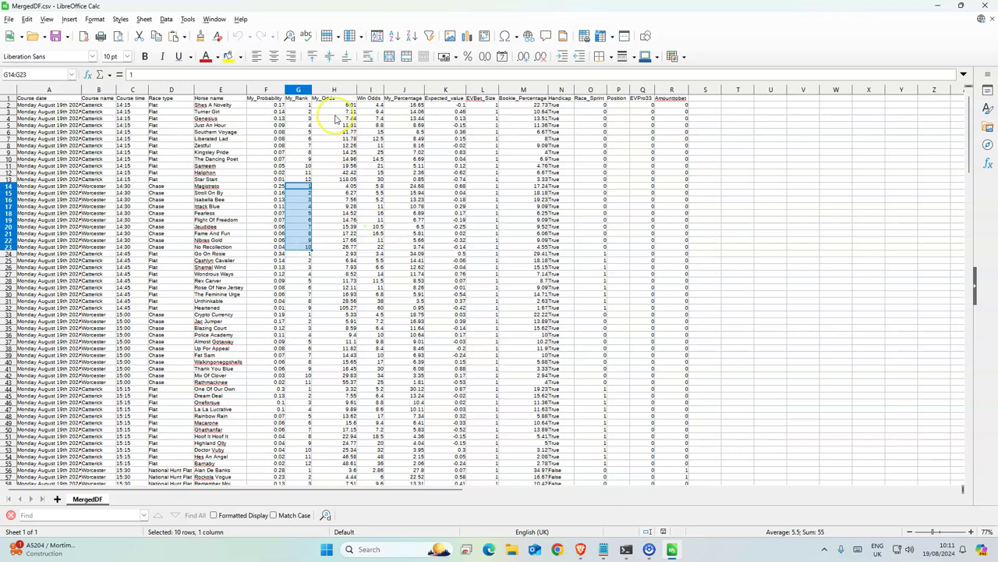
pyautogui.moveTo(343, 105); pyautogui.dragTo(306, 118)
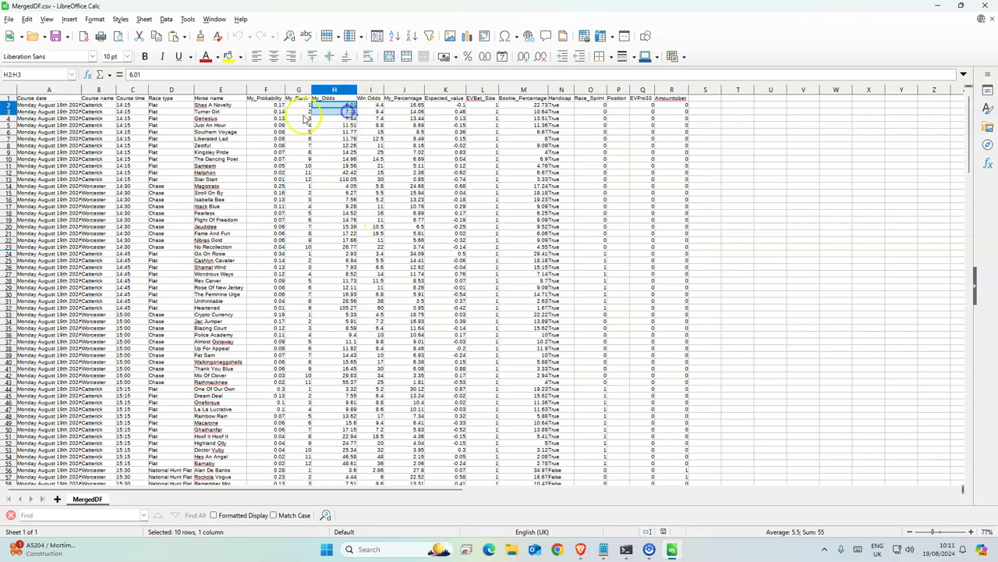
pyautogui.click(265, 104)
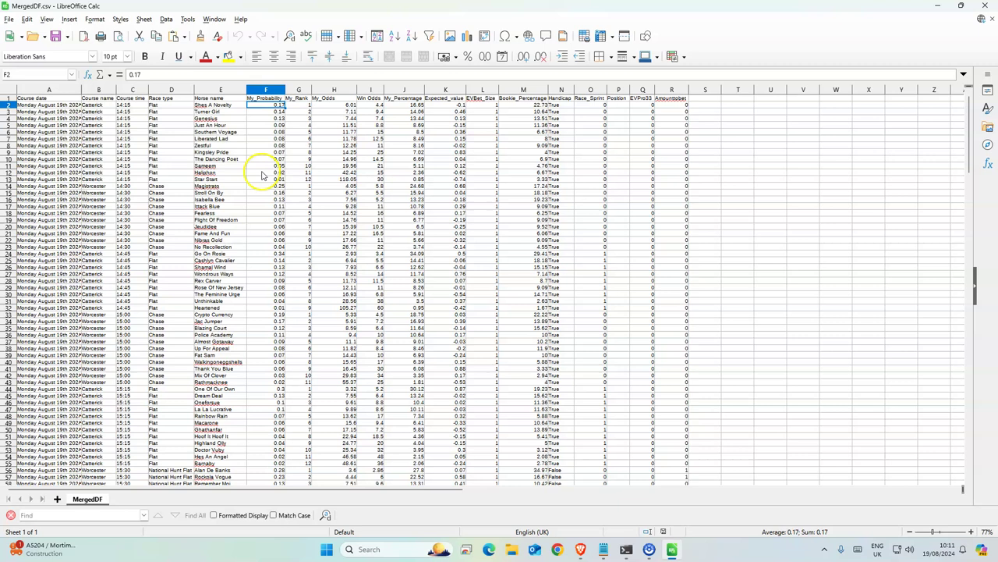
# Check the Win Odds, My_Percentage, Expected_value, EVBet_Size and Bookie_Percentage figures for the first races.
pyautogui.moveTo(374, 104); pyautogui.dragTo(369, 171)
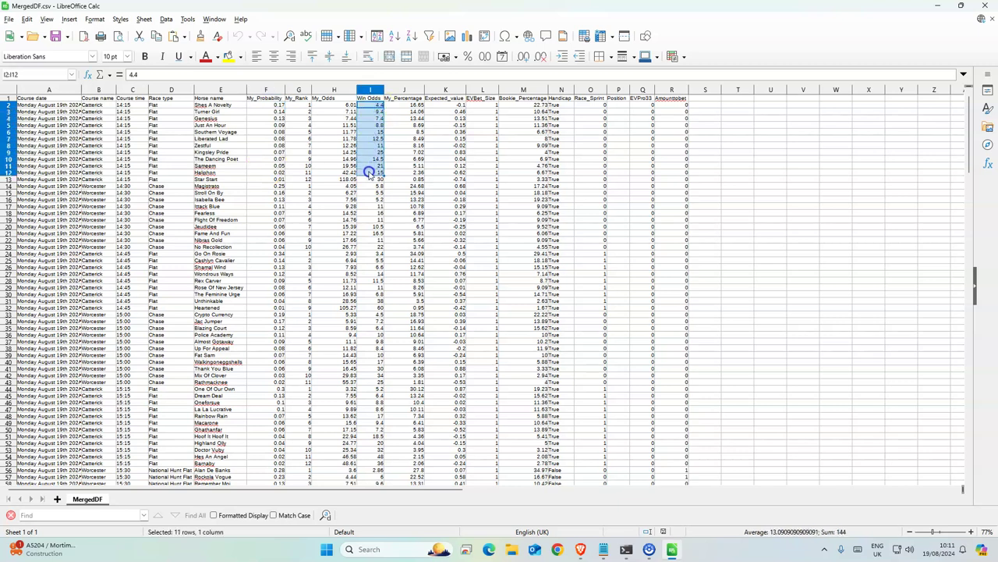
pyautogui.moveTo(405, 104); pyautogui.dragTo(406, 175)
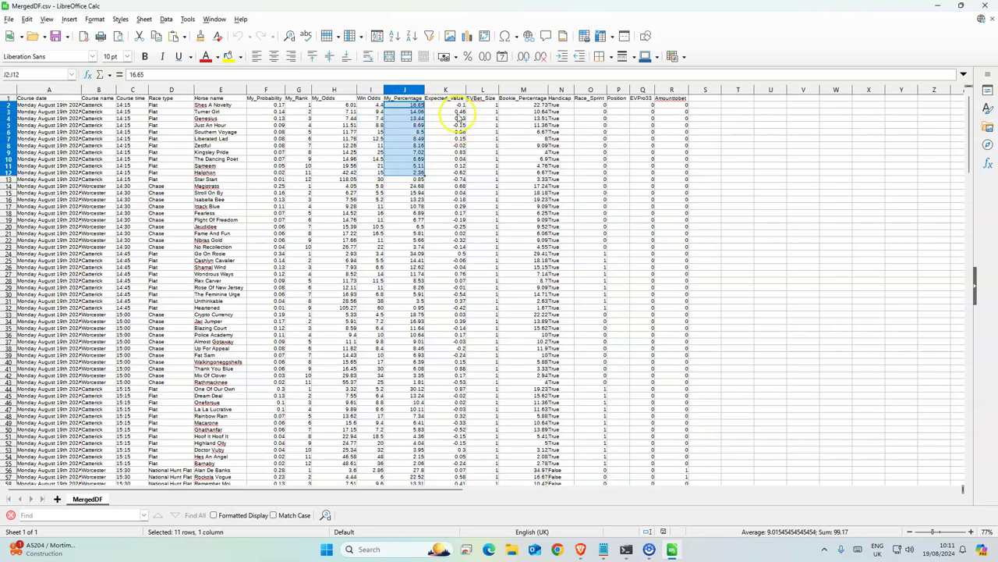
pyautogui.moveTo(457, 105); pyautogui.dragTo(448, 175)
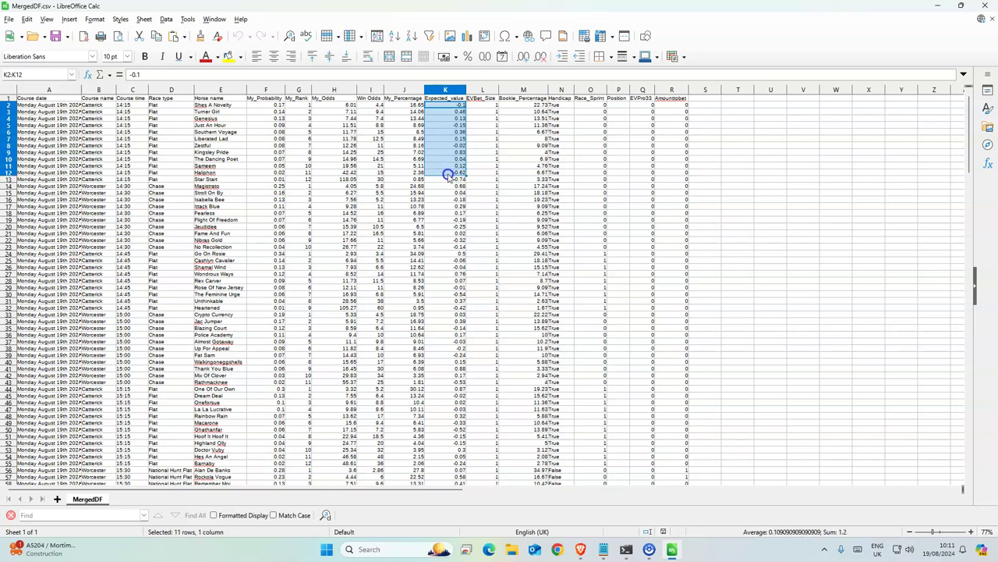
pyautogui.moveTo(448, 175); pyautogui.dragTo(448, 172)
pyautogui.moveTo(491, 106); pyautogui.dragTo(482, 210)
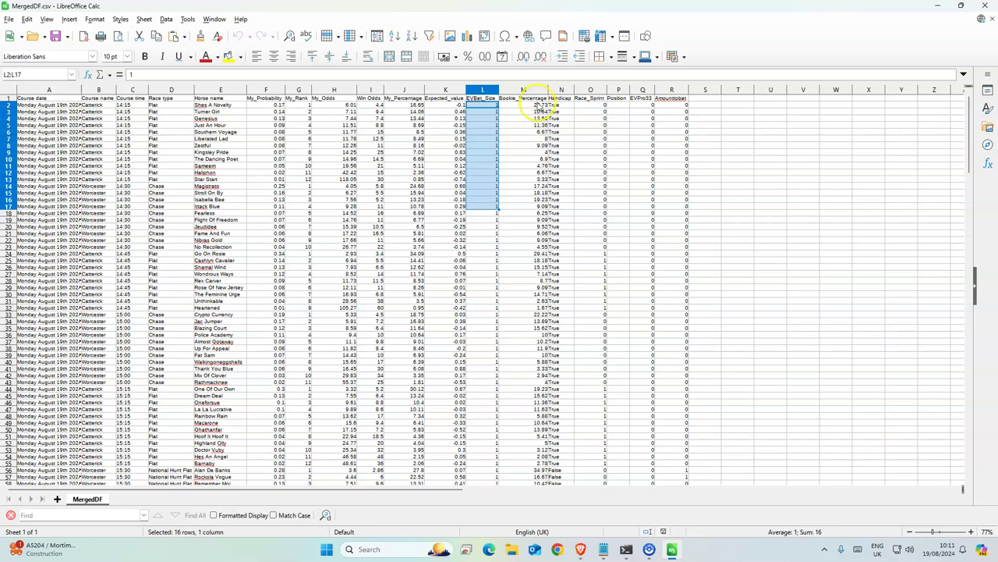
pyautogui.moveTo(529, 105); pyautogui.dragTo(521, 224)
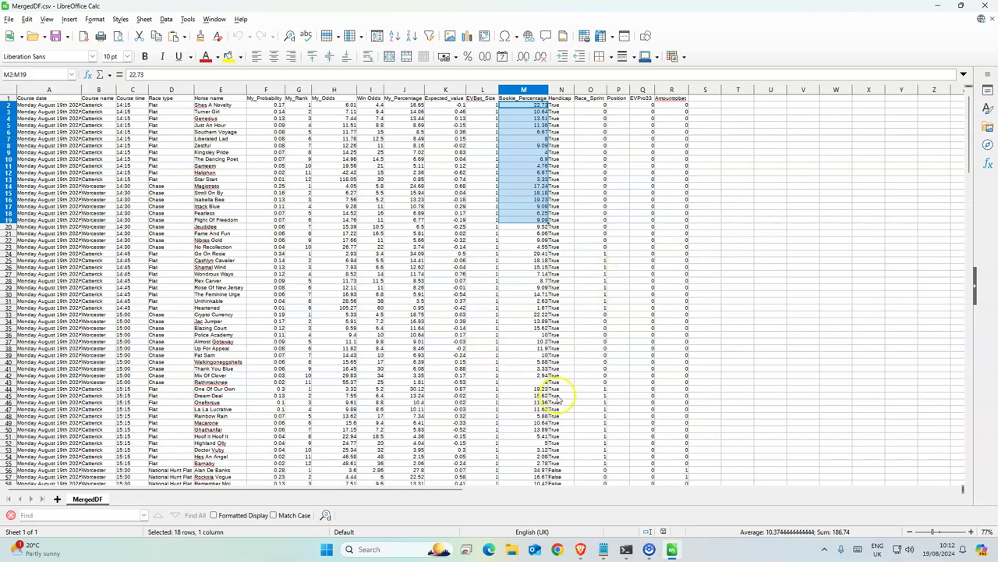
# In Betfair, open the account's settled exchange bets for 18-08-2024 to 19-08-2024.
pyautogui.click(582, 549)
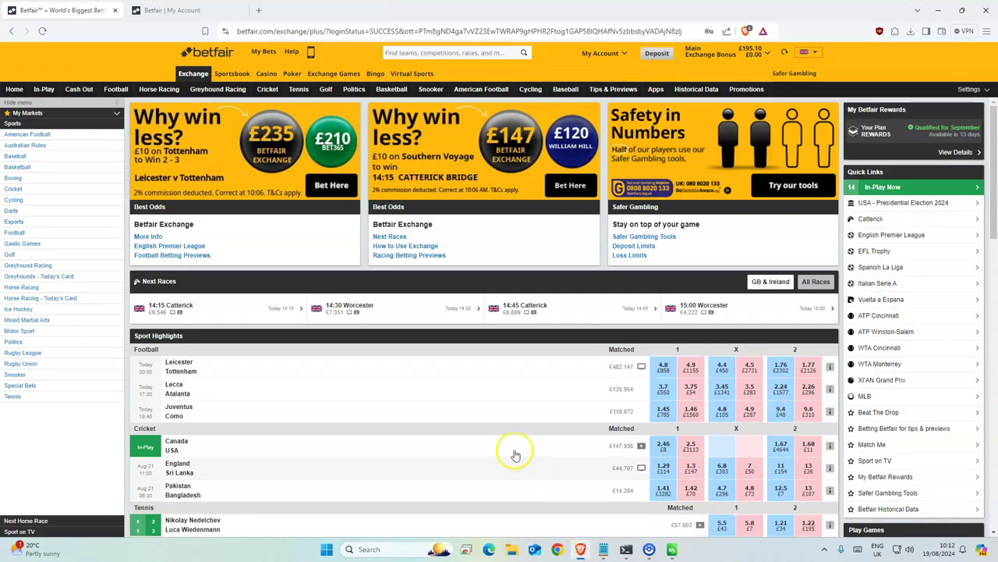
pyautogui.click(188, 10)
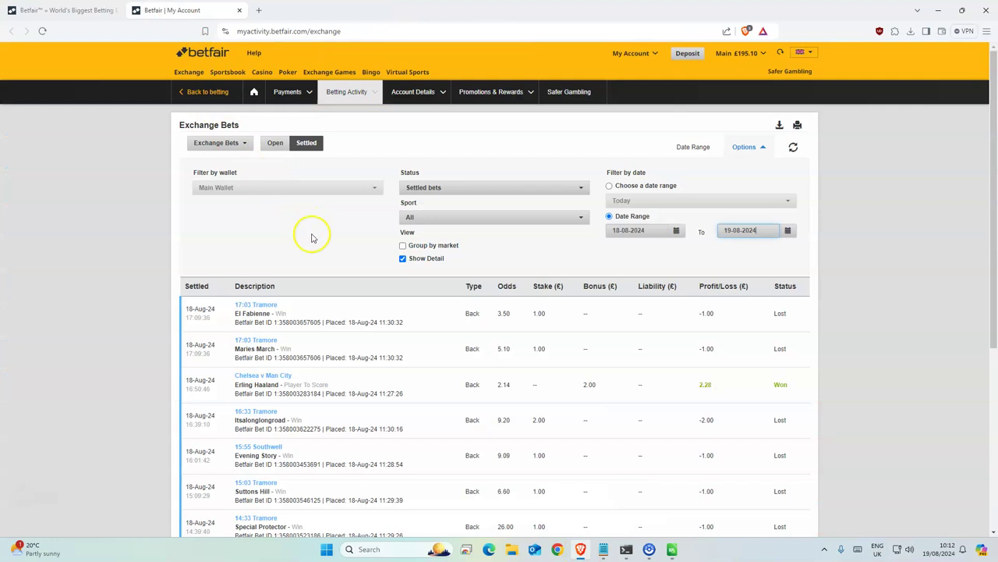
pyautogui.scroll(-2, 312, 234)
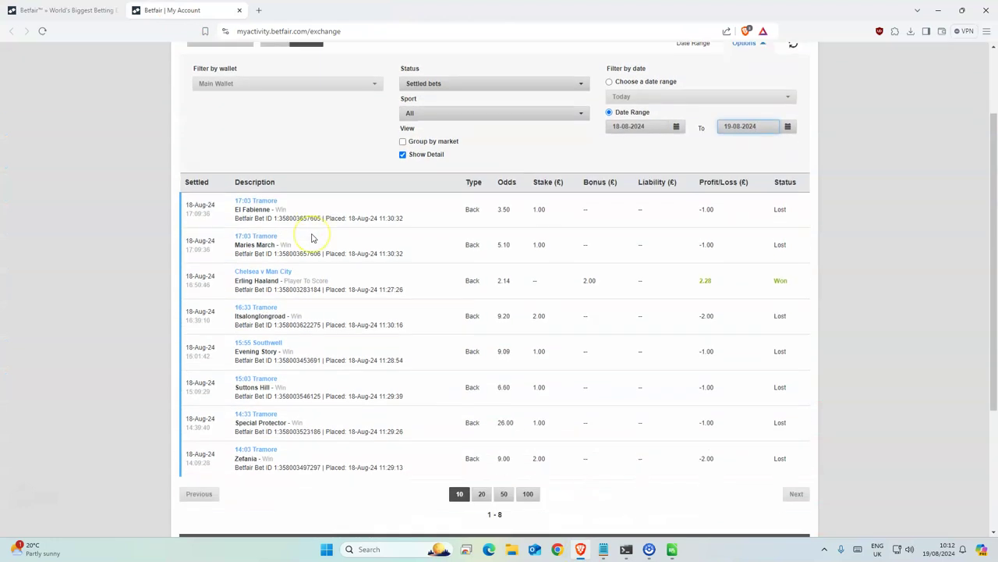
pyautogui.click(296, 499)
pyautogui.click(279, 308)
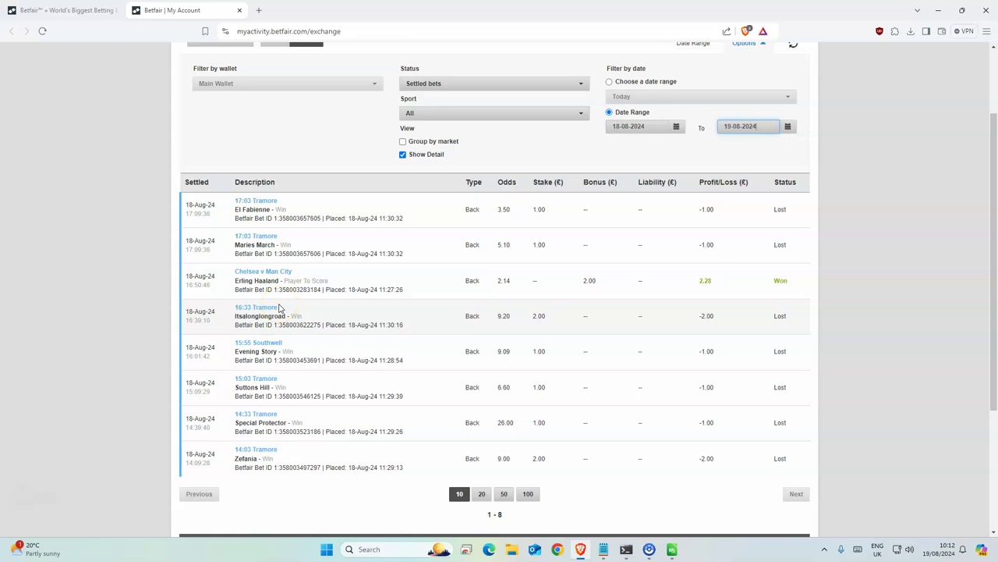
pyautogui.click(282, 311)
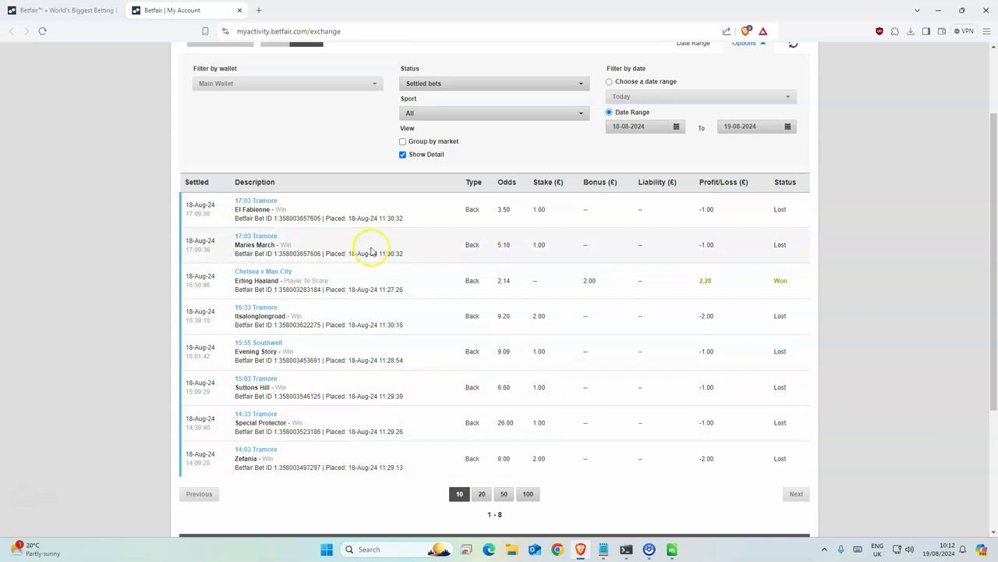
# Review the settled bets: mostly lost €1.00 stakes plus the €2.28 Chelsea v Man City win.
pyautogui.moveTo(789, 279); pyautogui.dragTo(340, 281)
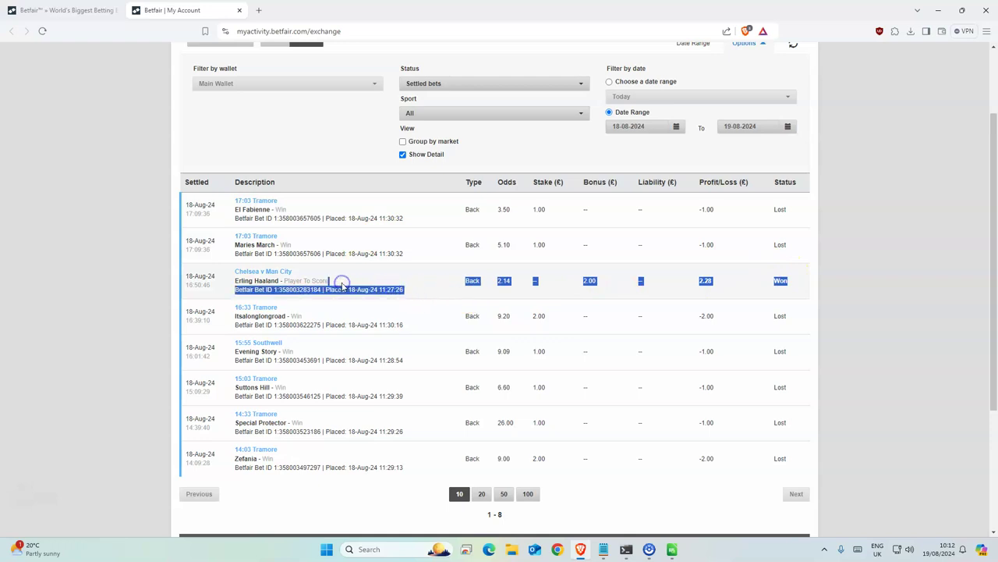
pyautogui.click(702, 280)
pyautogui.scroll(2, 564, 298)
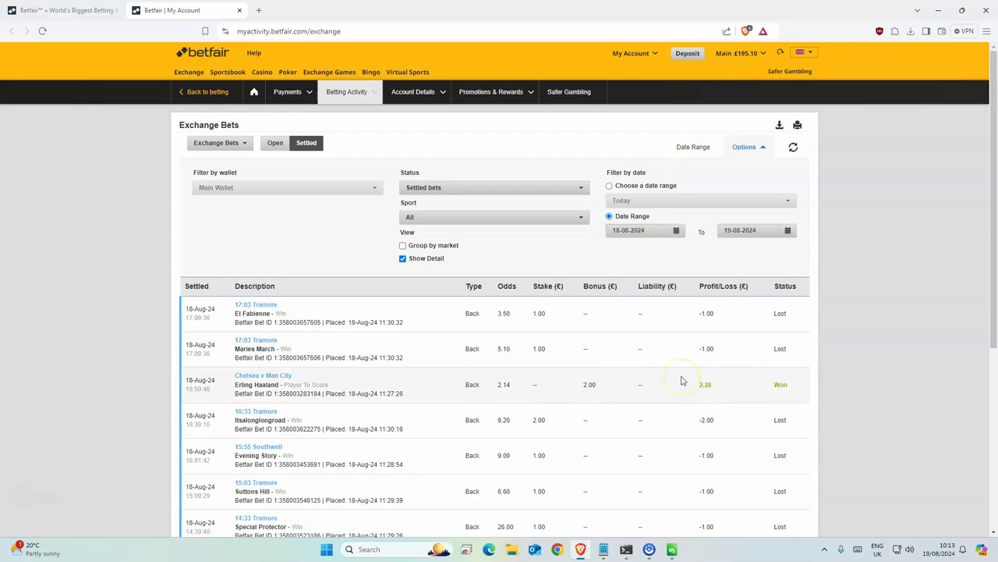
pyautogui.scroll(-2, 681, 380)
pyautogui.scroll(1, 681, 380)
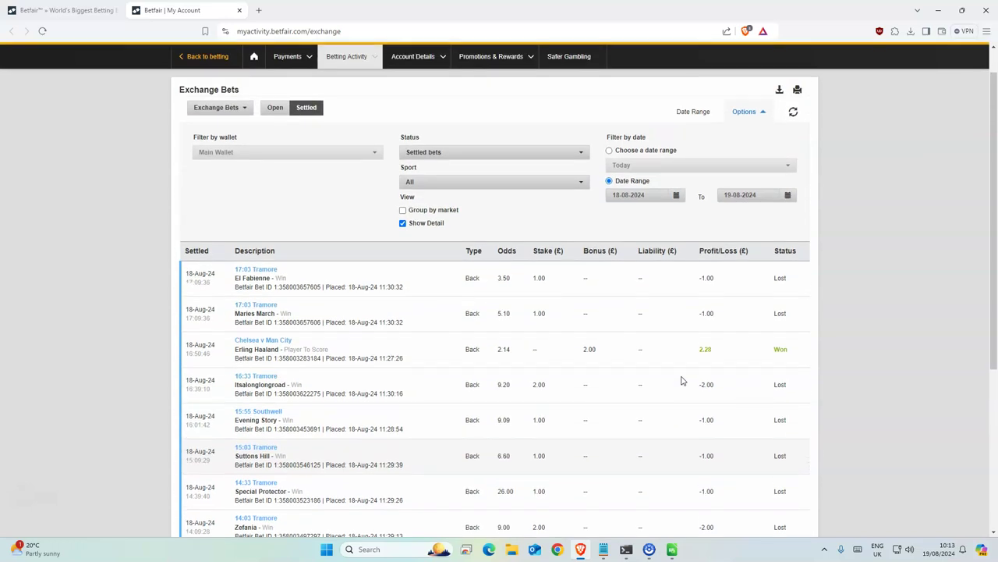
pyautogui.scroll(1, 681, 381)
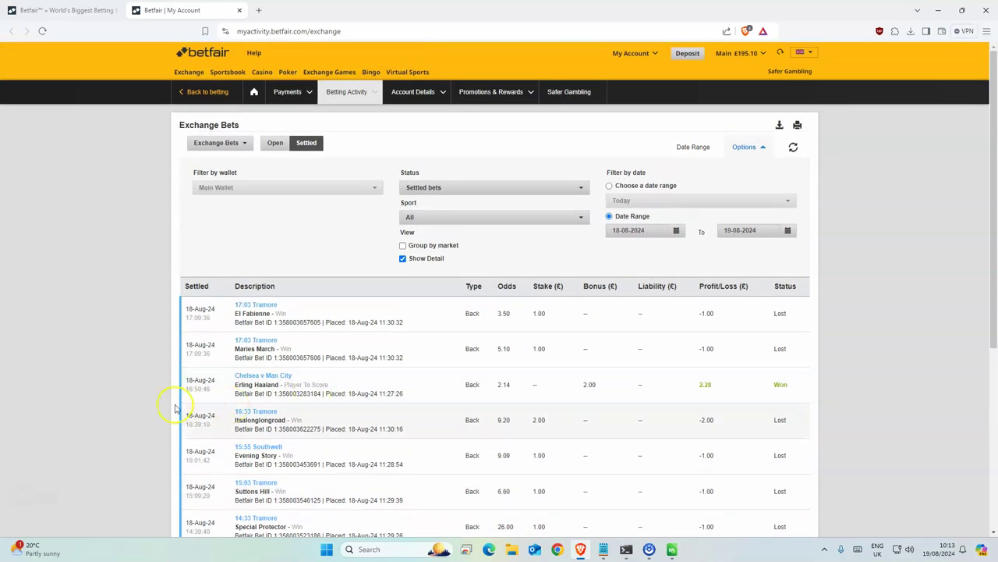
# Back in the sheet, check the filtered horses' expected values, odds in I56 and I67, and stake in R67.
pyautogui.hotkey('alt', 'Tab')
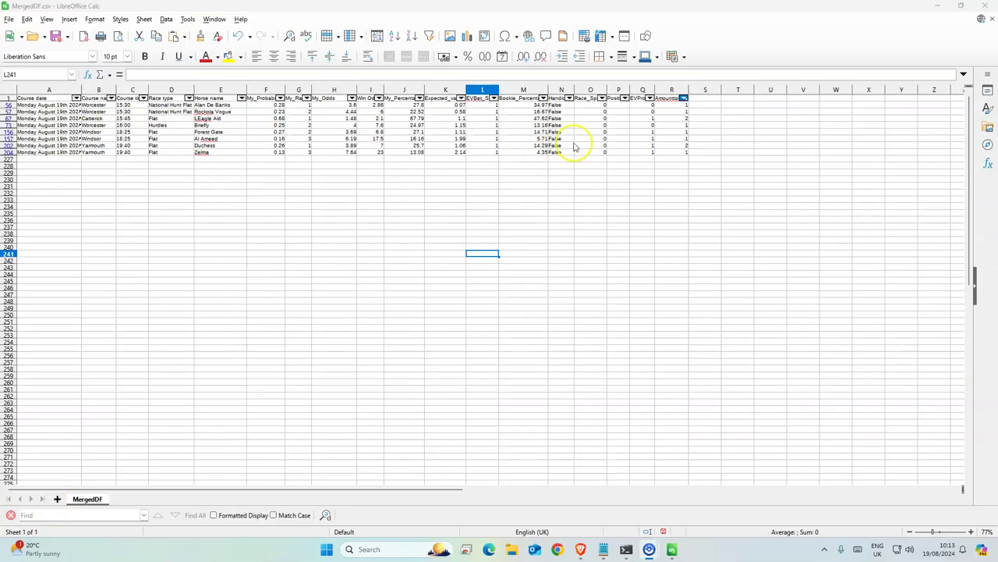
pyautogui.click(543, 193)
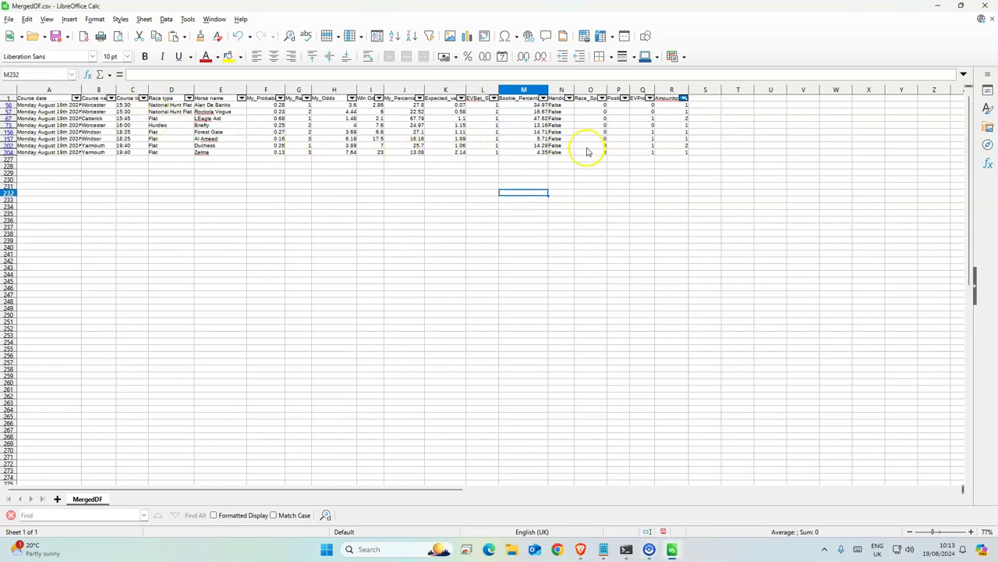
pyautogui.moveTo(456, 105); pyautogui.dragTo(447, 148)
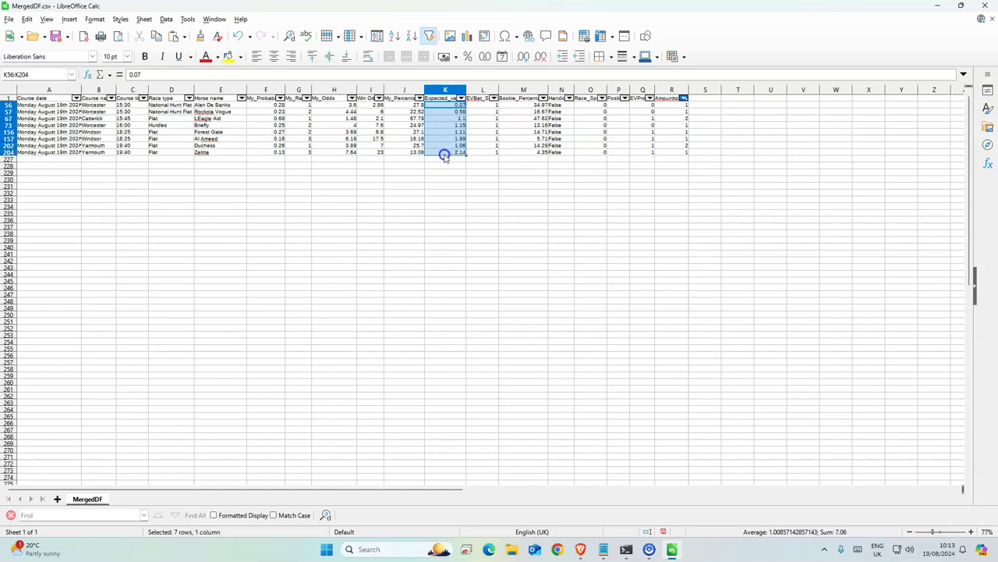
pyautogui.moveTo(379, 151); pyautogui.dragTo(380, 102)
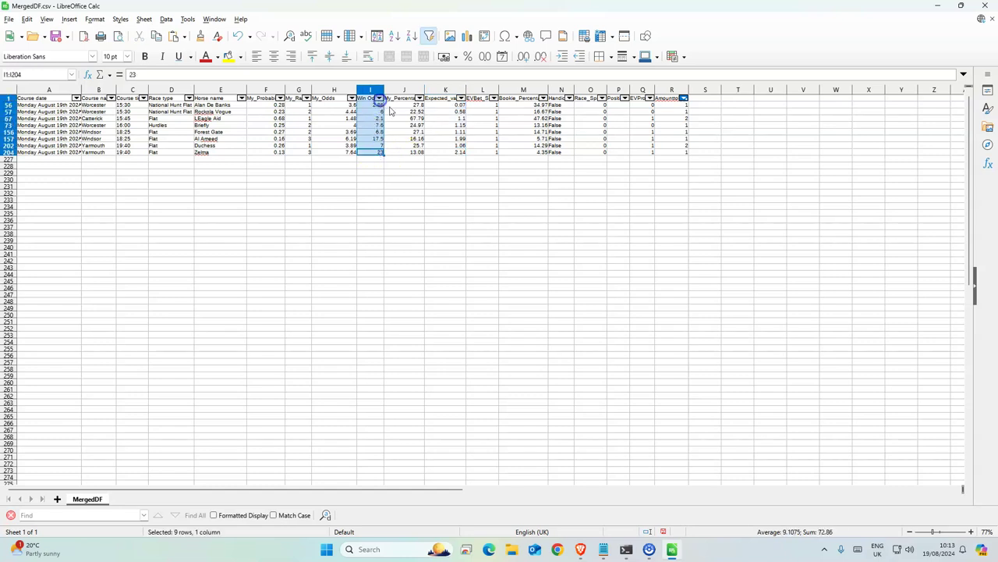
pyautogui.click(382, 106)
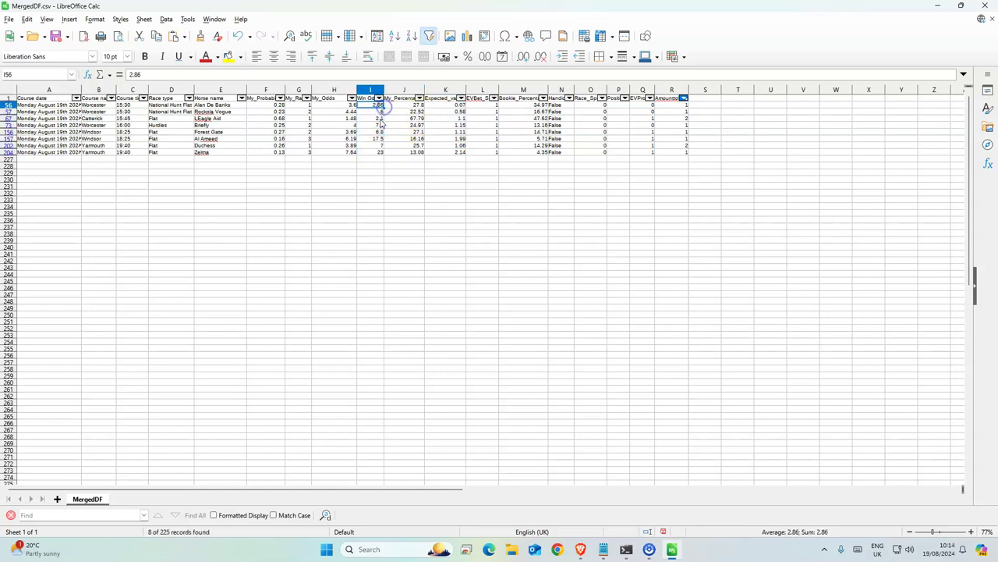
pyautogui.click(380, 118)
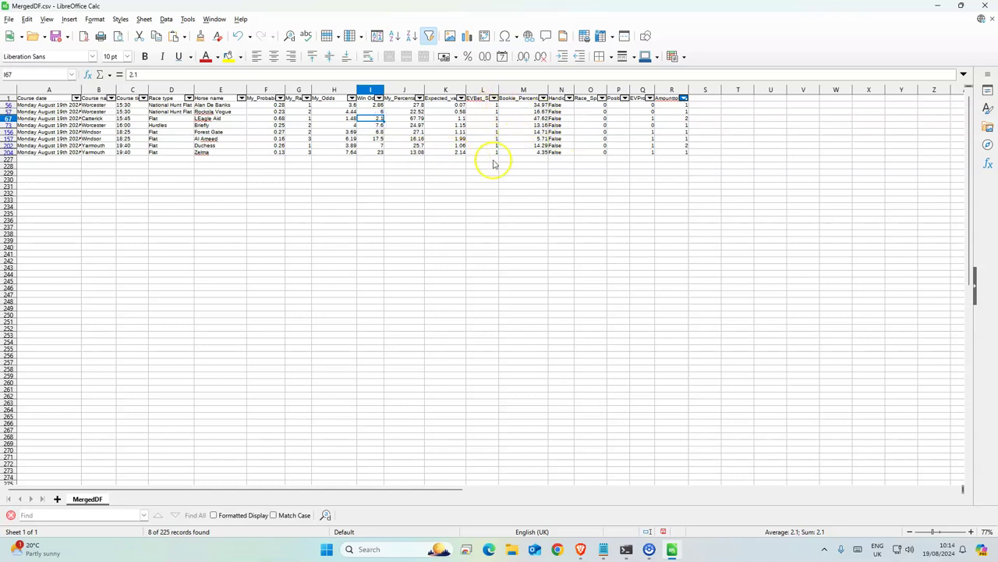
pyautogui.click(682, 119)
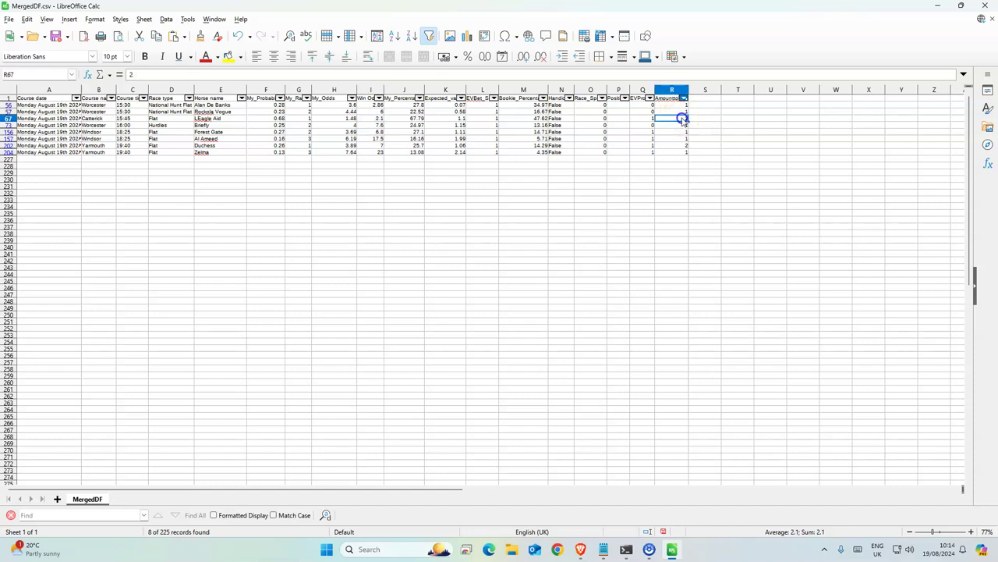
# Highlight row 202 (Duchess) and row 67 (L'Eagle Aid) in yellow.
pyautogui.click(8, 145)
pyautogui.click(228, 56)
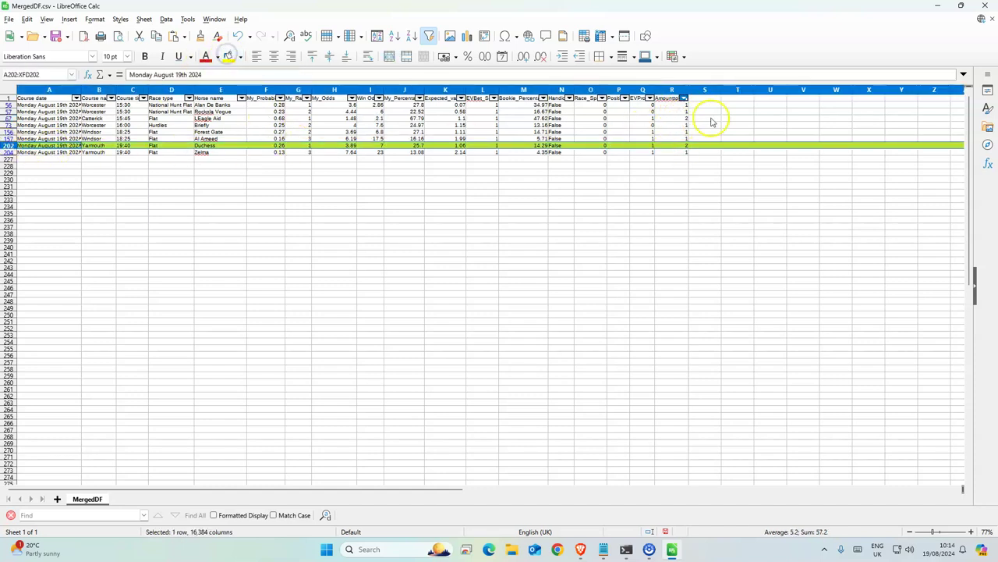
pyautogui.click(683, 119)
pyautogui.click(8, 118)
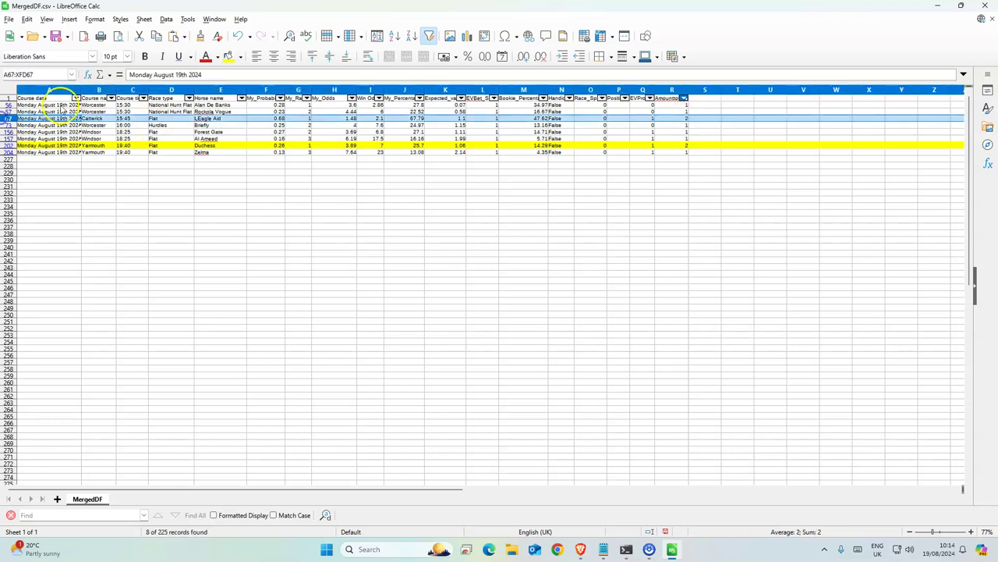
pyautogui.click(228, 56)
pyautogui.click(345, 194)
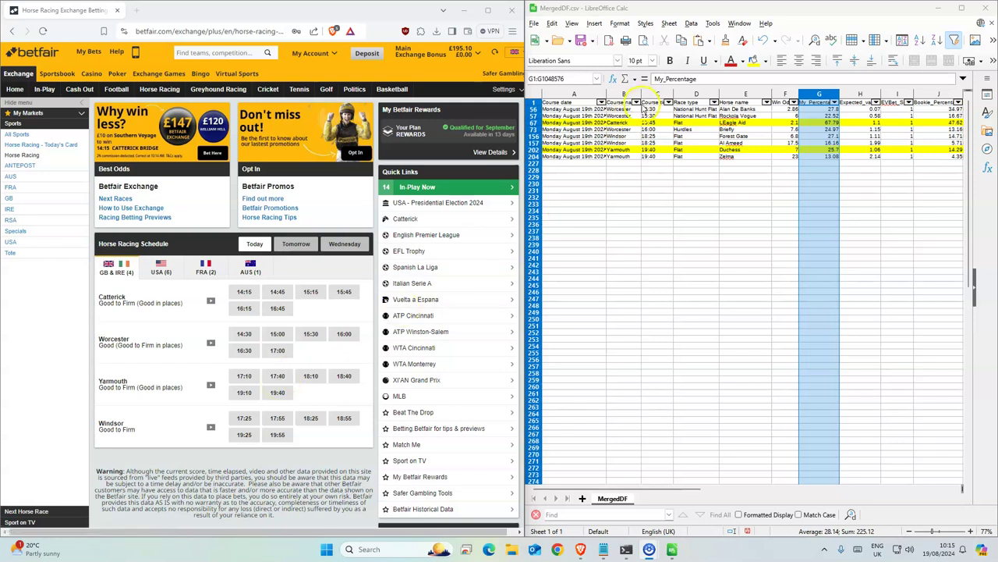
# Open the 15:30 Worcester market and add Alan De Banks at 2.9 and Rockola Vogue at 6.2 to the bet slip.
pyautogui.click(640, 96)
pyautogui.click(635, 102)
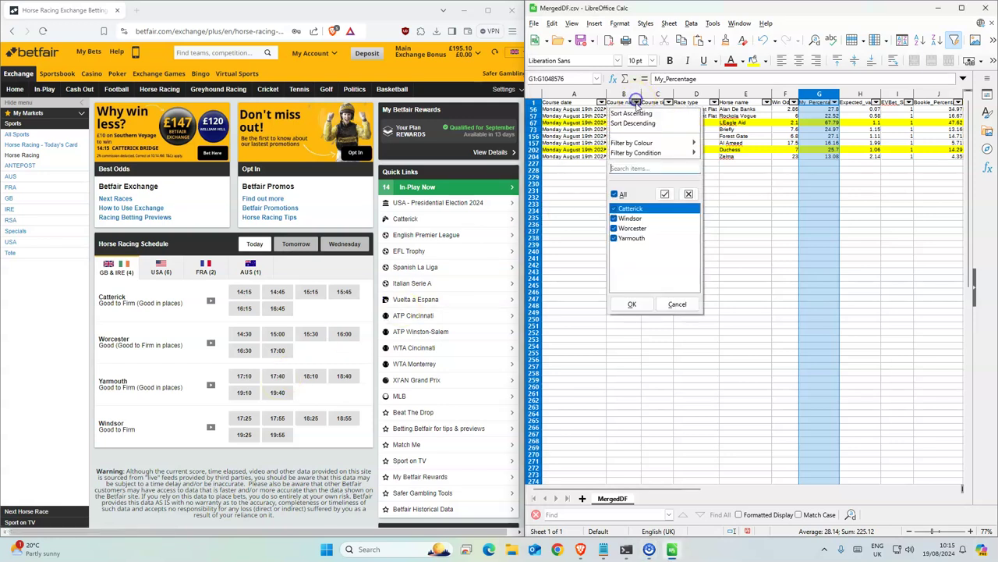
pyautogui.click(762, 216)
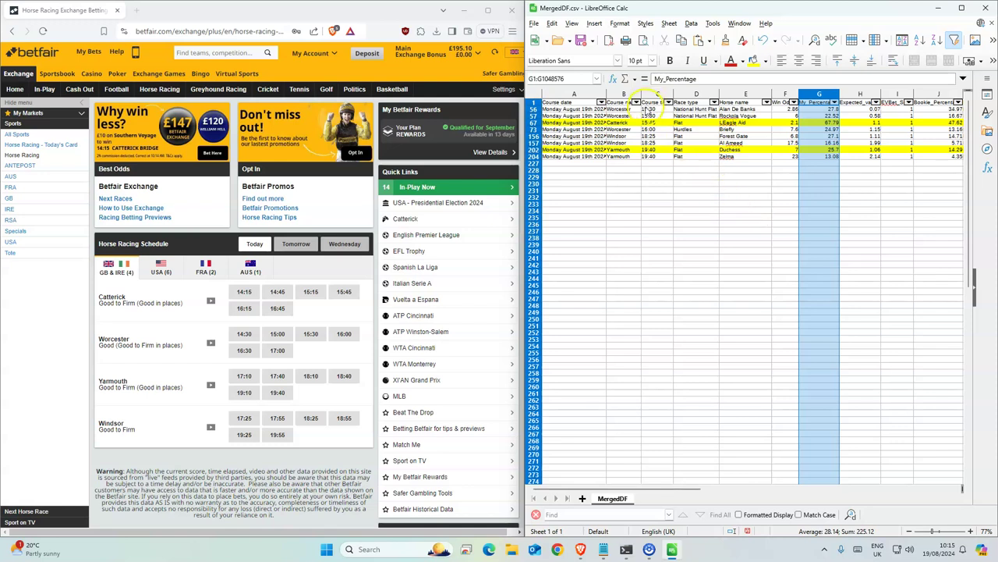
pyautogui.click(310, 340)
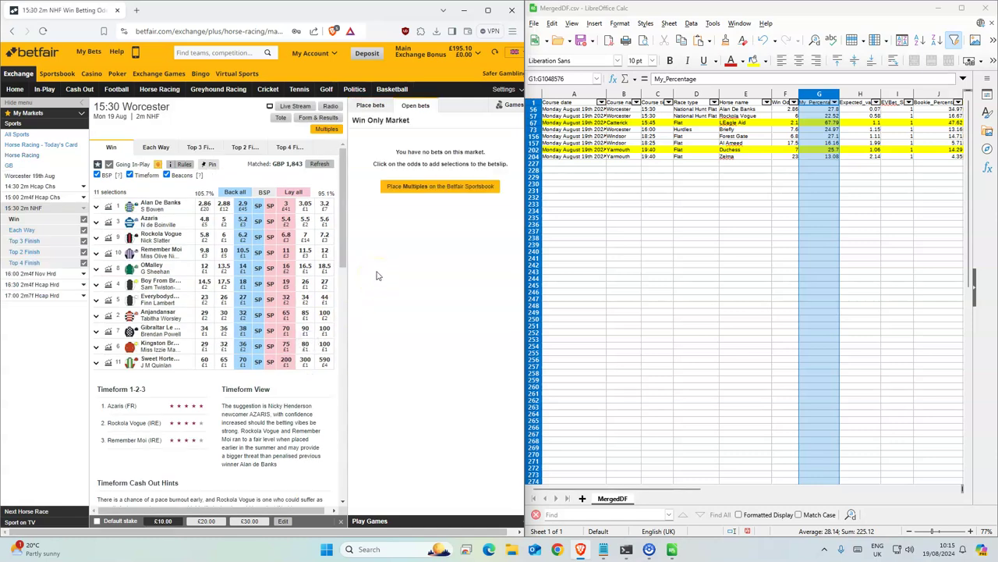
pyautogui.click(244, 206)
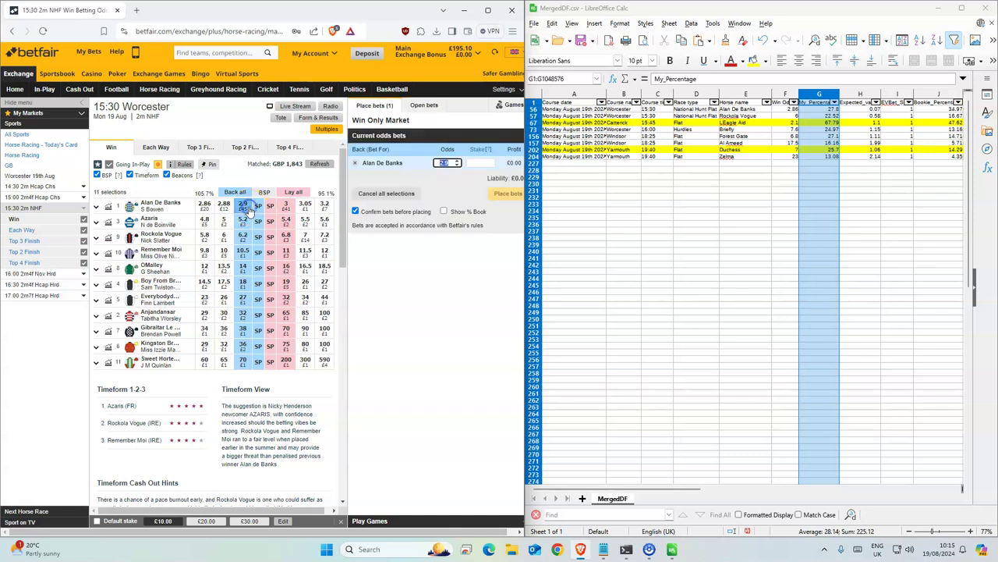
pyautogui.click(242, 237)
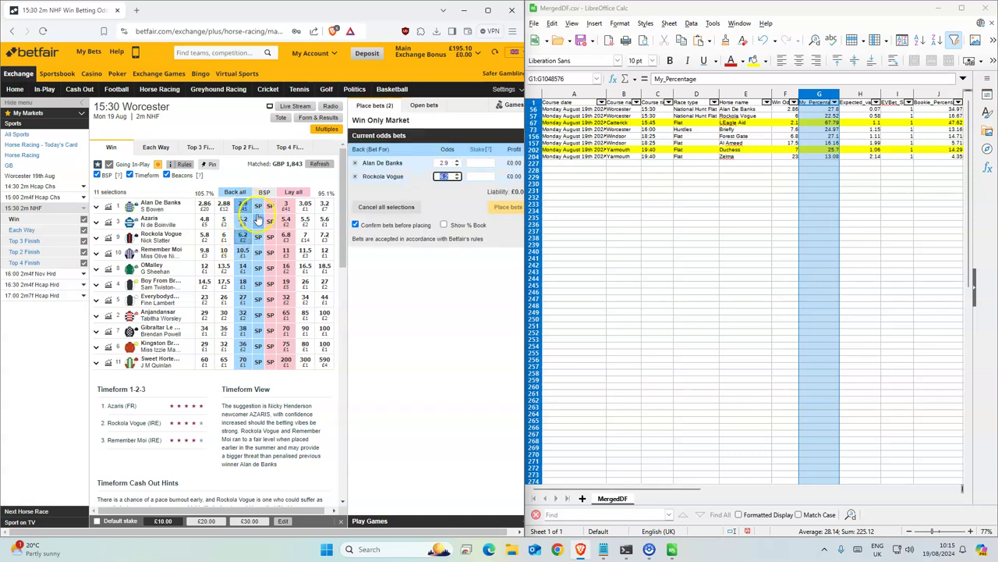
# Stake 1 on each horse, then place and confirm both back bets.
pyautogui.click(479, 164)
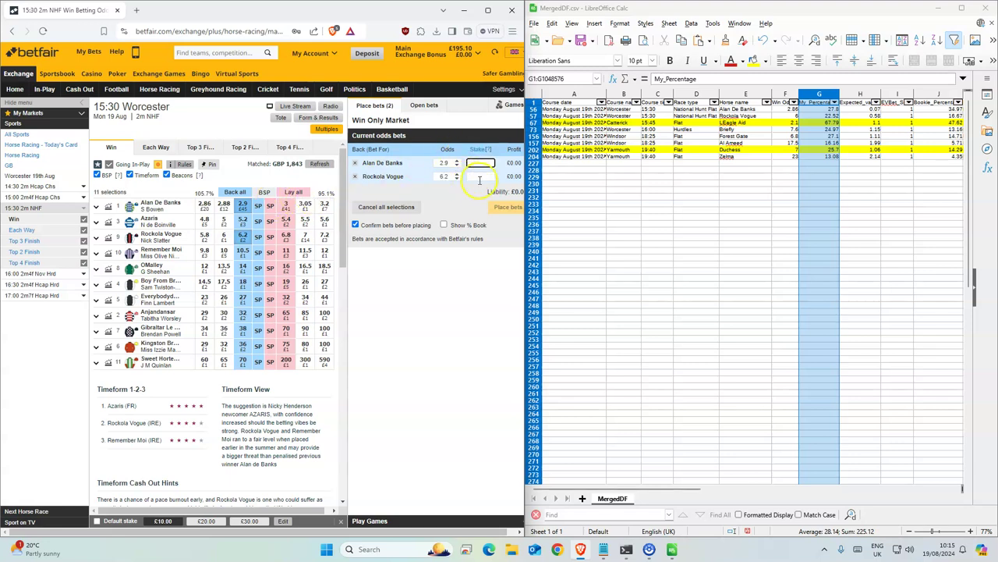
pyautogui.write('1')
pyautogui.click(480, 176)
pyautogui.write('1')
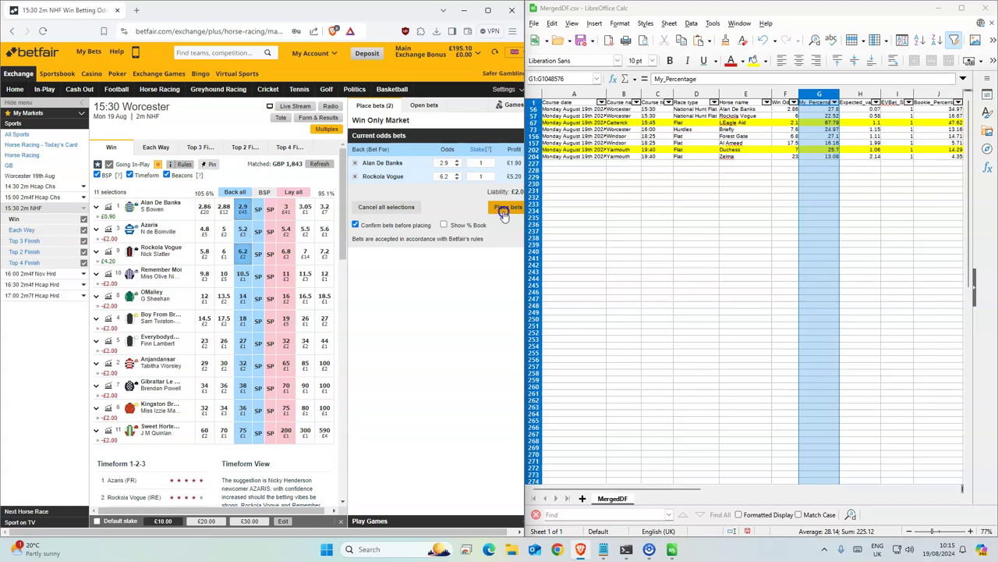
pyautogui.click(503, 211)
pyautogui.click(503, 211)
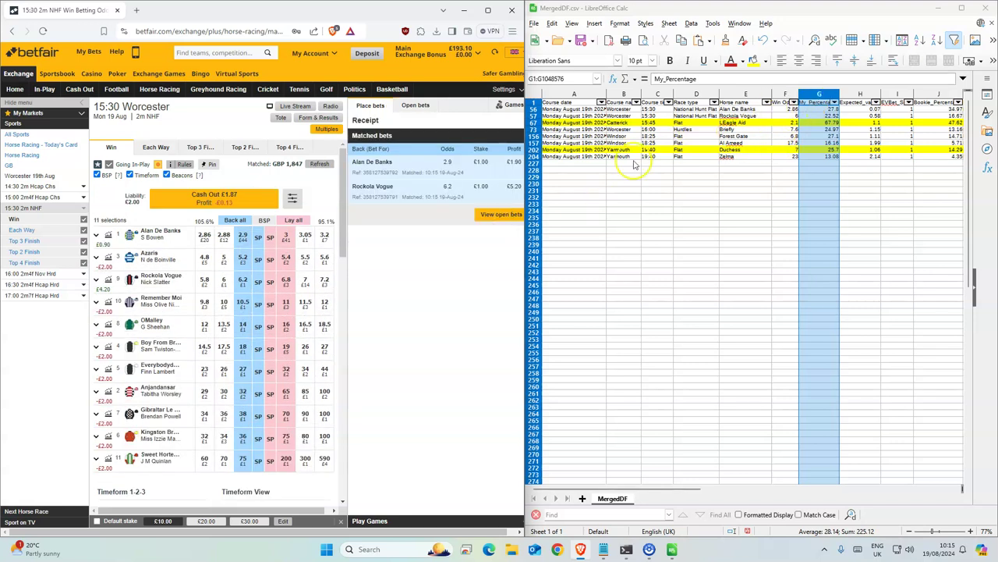
pyautogui.moveTo(791, 110); pyautogui.dragTo(790, 116)
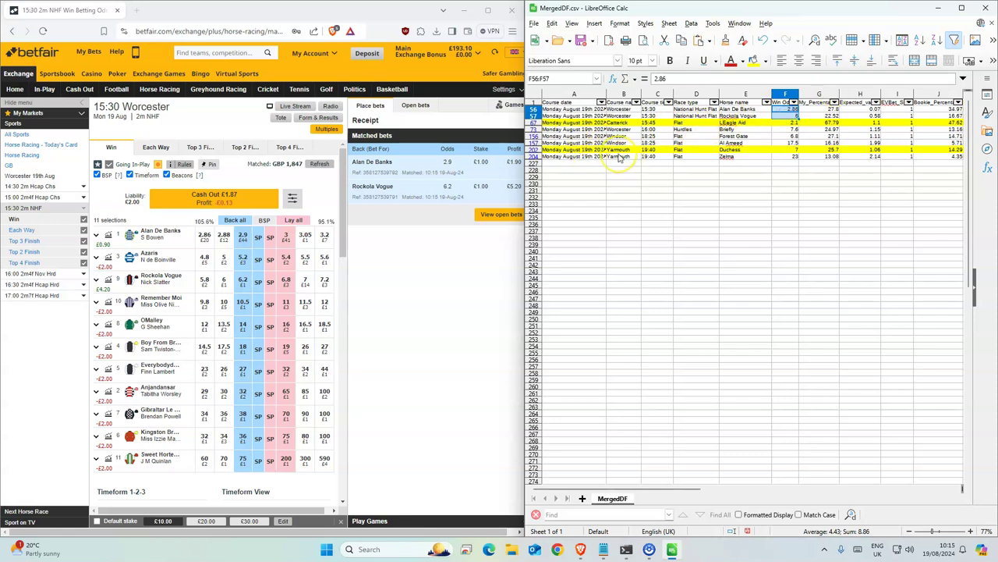
# Open the 15:45 Catterick market and add Leagle Aid at 2.16 to the bet slip.
pyautogui.click(150, 91)
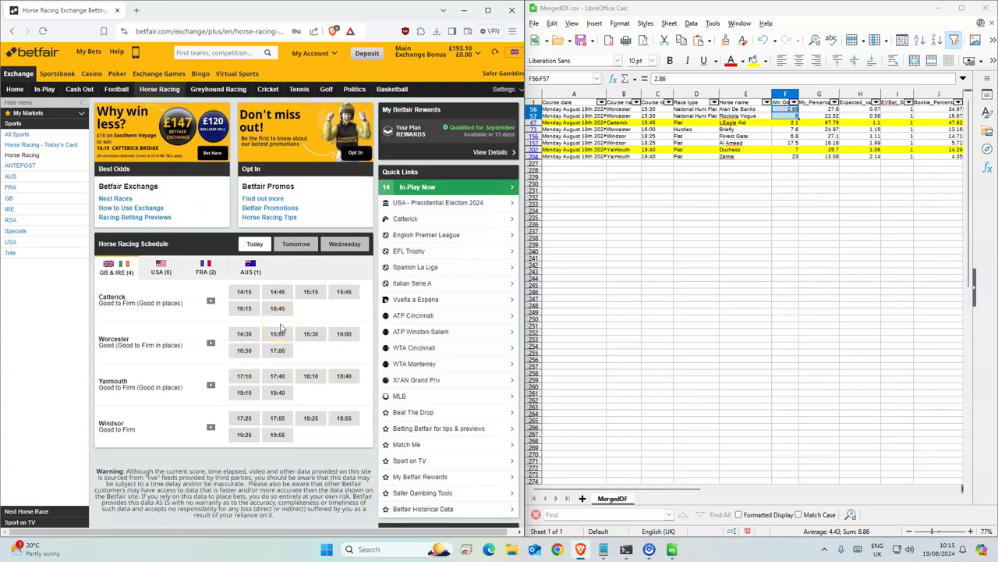
pyautogui.click(344, 292)
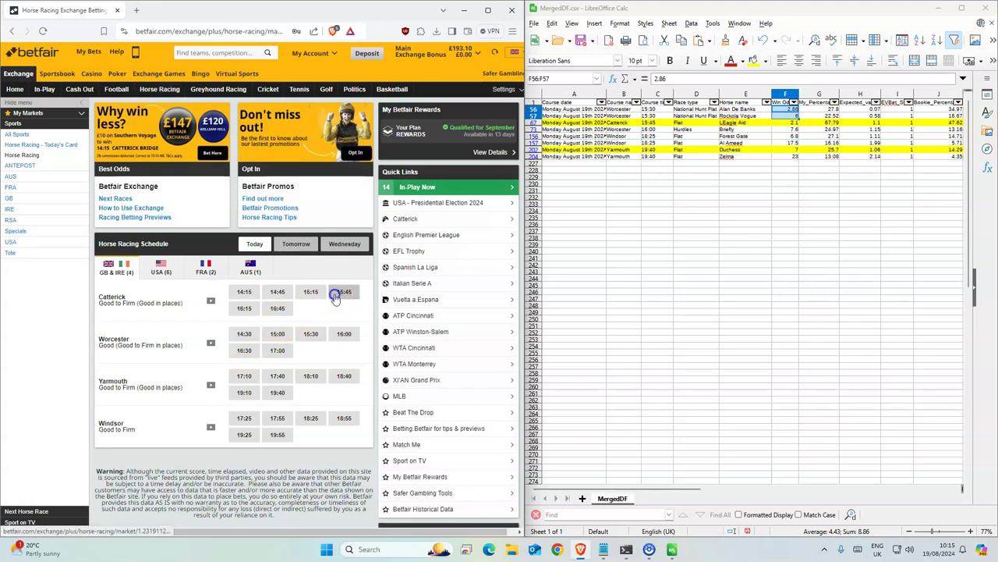
pyautogui.click(308, 259)
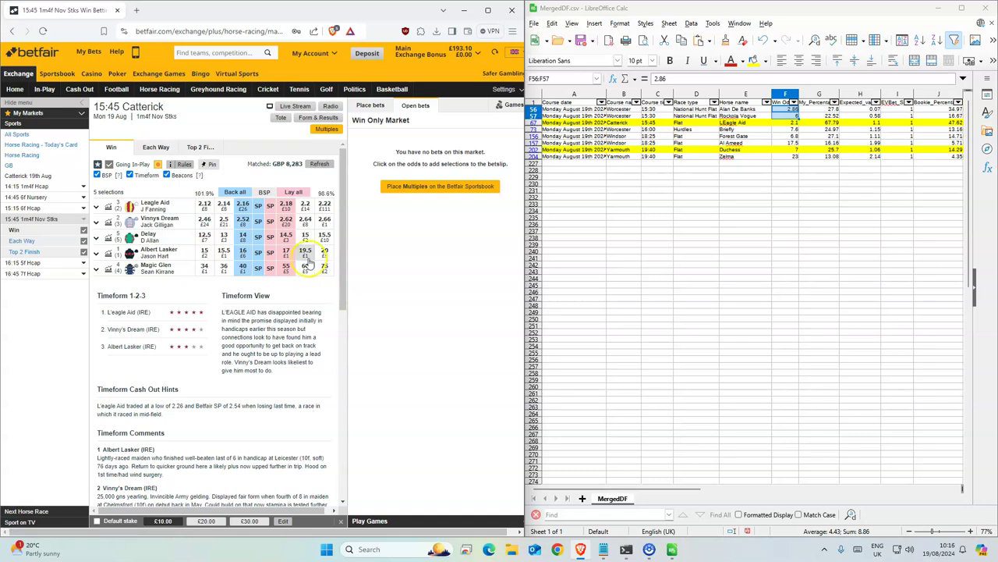
pyautogui.click(242, 209)
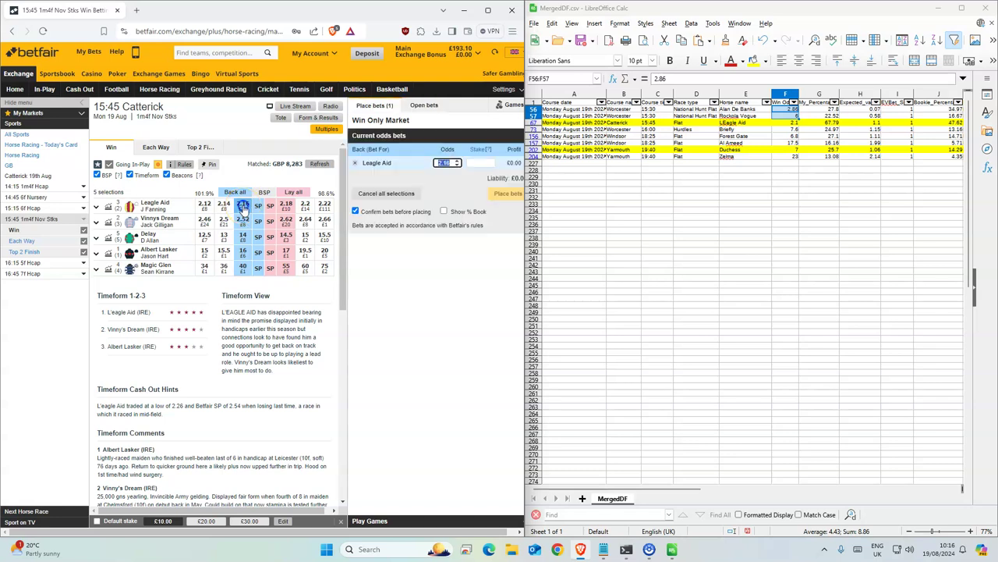
pyautogui.click(381, 232)
# Copy the 2 stake from L'Eagle Aid's sheet row into the slip, then place and confirm the bet.
pyautogui.click(788, 122)
pyautogui.hotkey('ctrl', 'c')
pyautogui.click(480, 163)
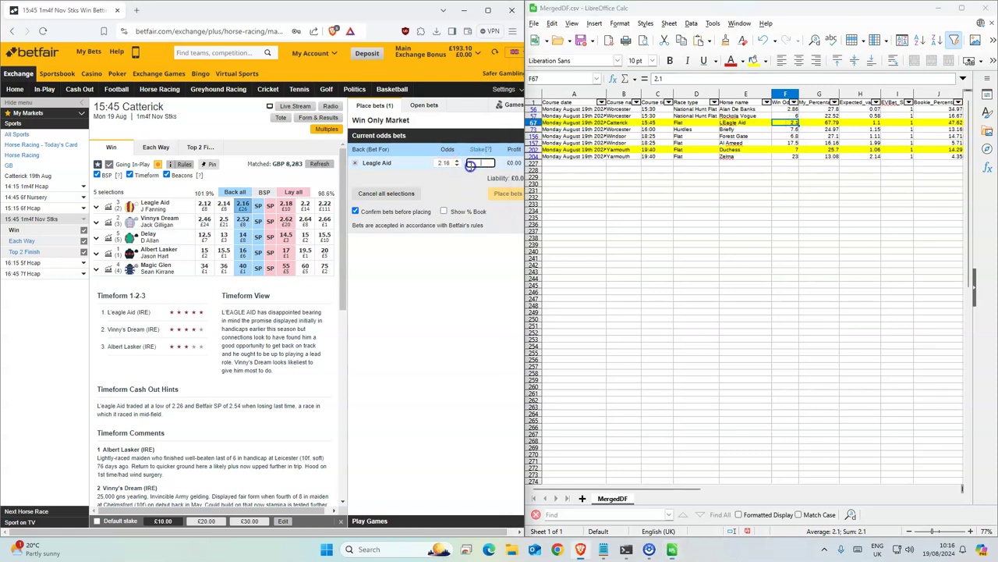
pyautogui.hotkey('ctrl', 'v')
pyautogui.click(503, 201)
pyautogui.click(507, 198)
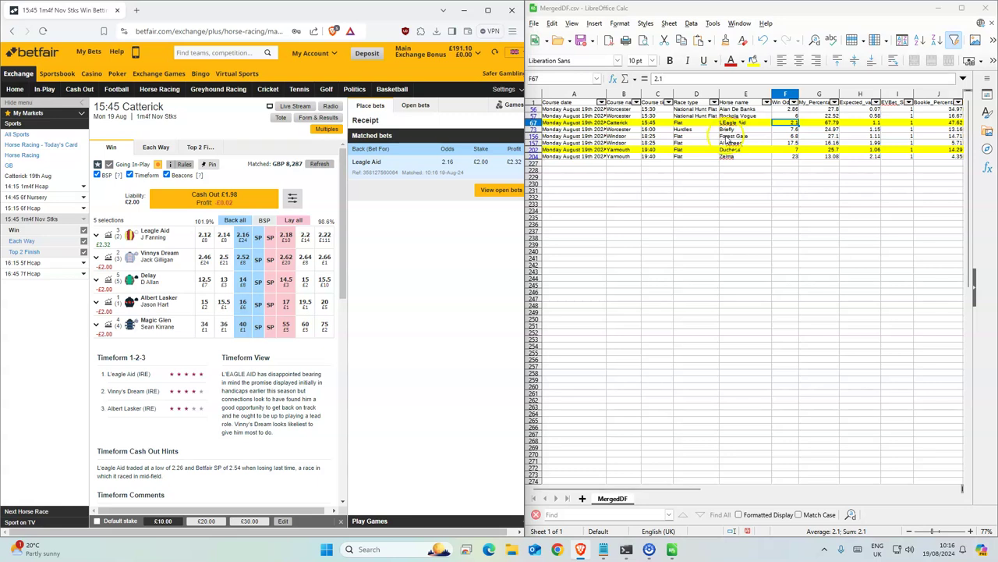
pyautogui.click(657, 128)
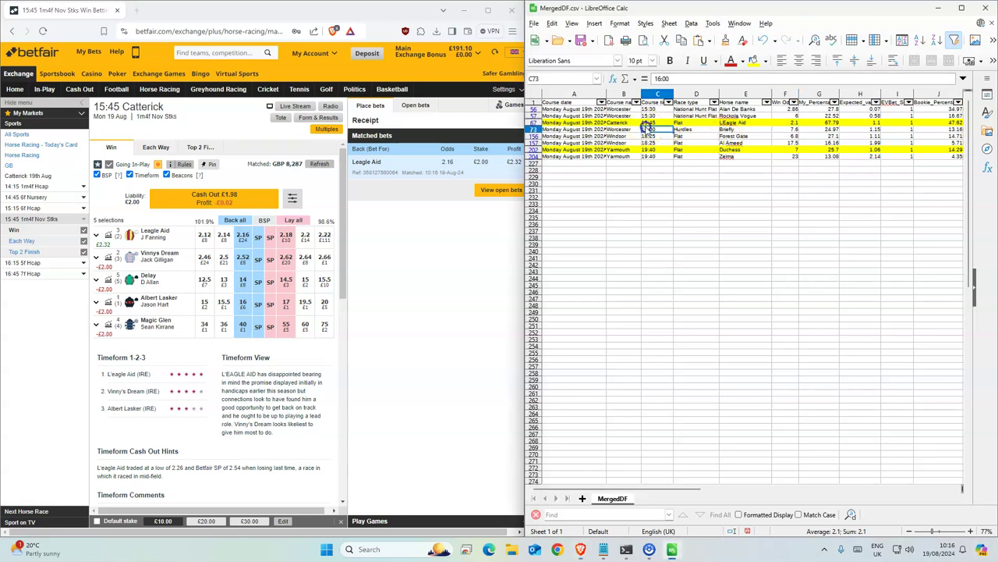
# Open the 16:00 Worcester market, back Briefly at 8 with a 1 stake, and confirm the bet.
pyautogui.click(152, 91)
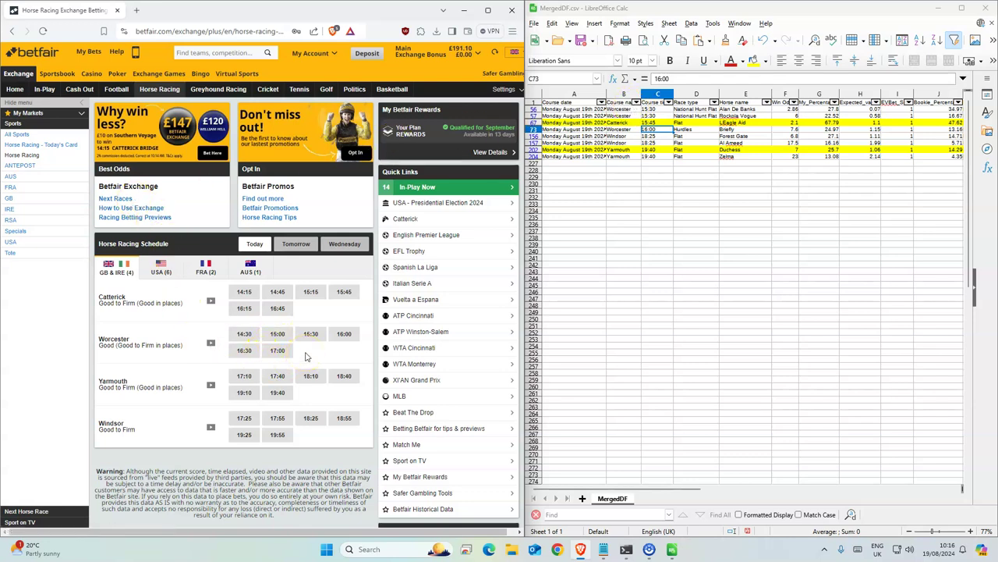
pyautogui.click(344, 333)
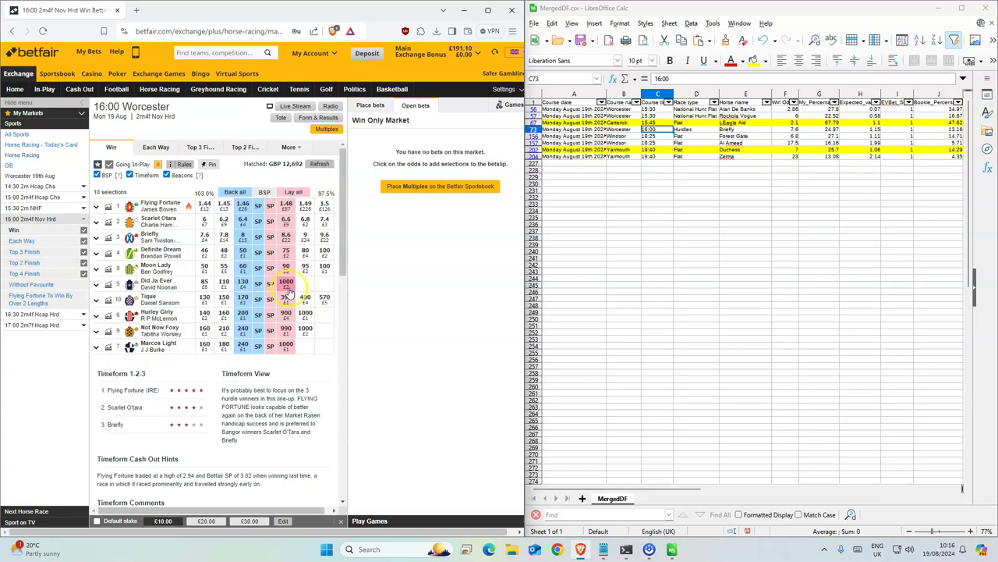
pyautogui.click(242, 236)
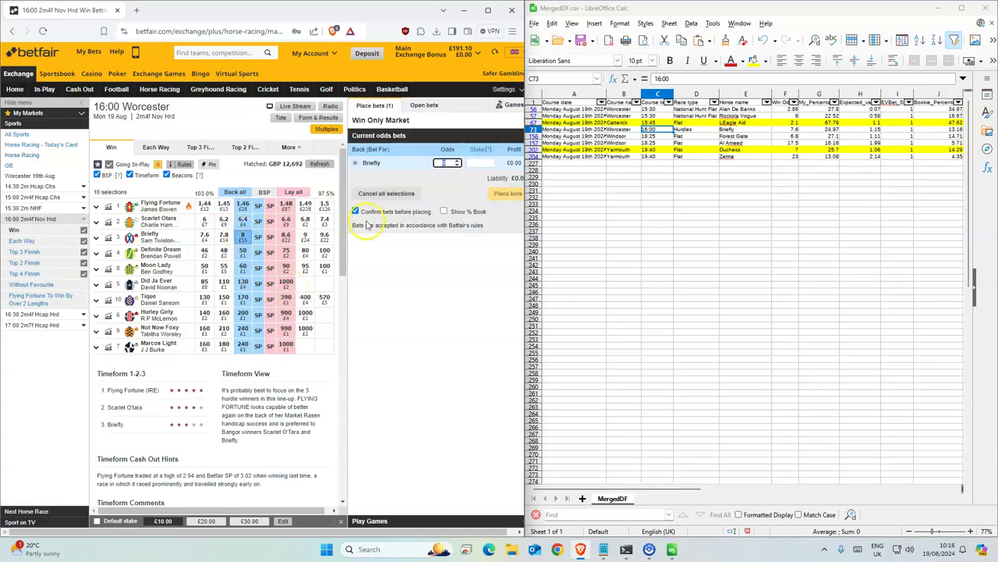
pyautogui.click(480, 163)
pyautogui.write('1')
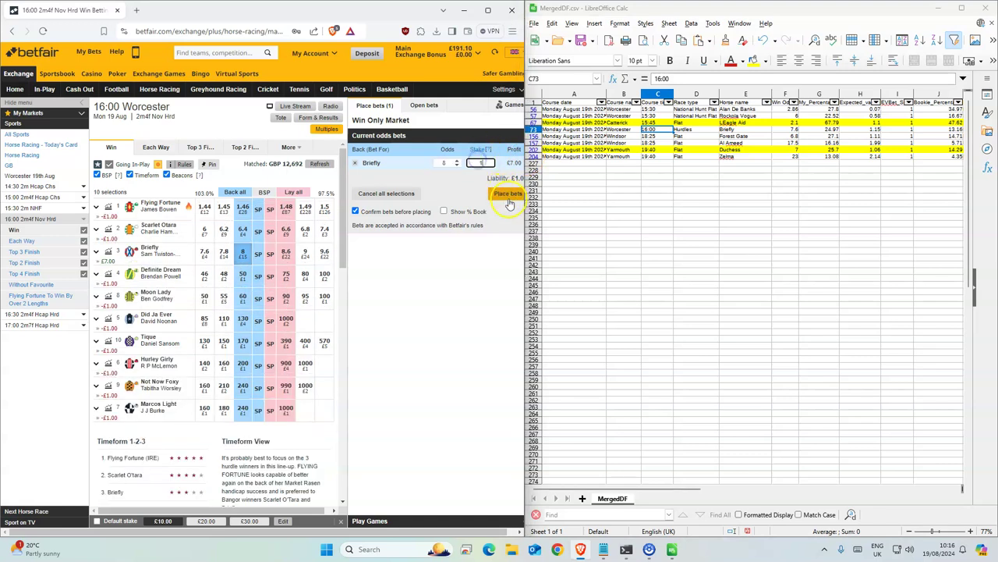
pyautogui.click(507, 194)
pyautogui.click(505, 202)
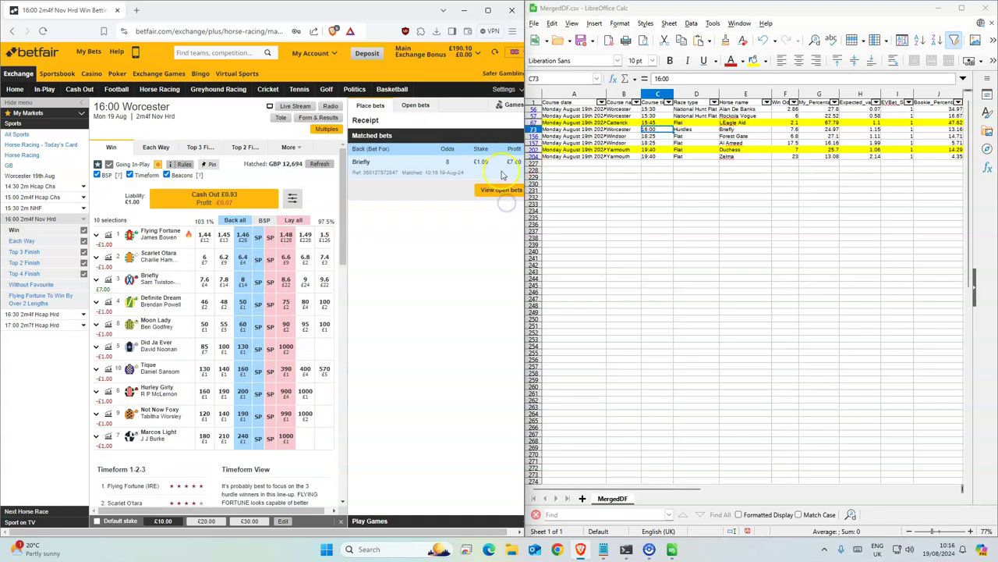
pyautogui.click(647, 136)
pyautogui.moveTo(648, 135); pyautogui.dragTo(667, 144)
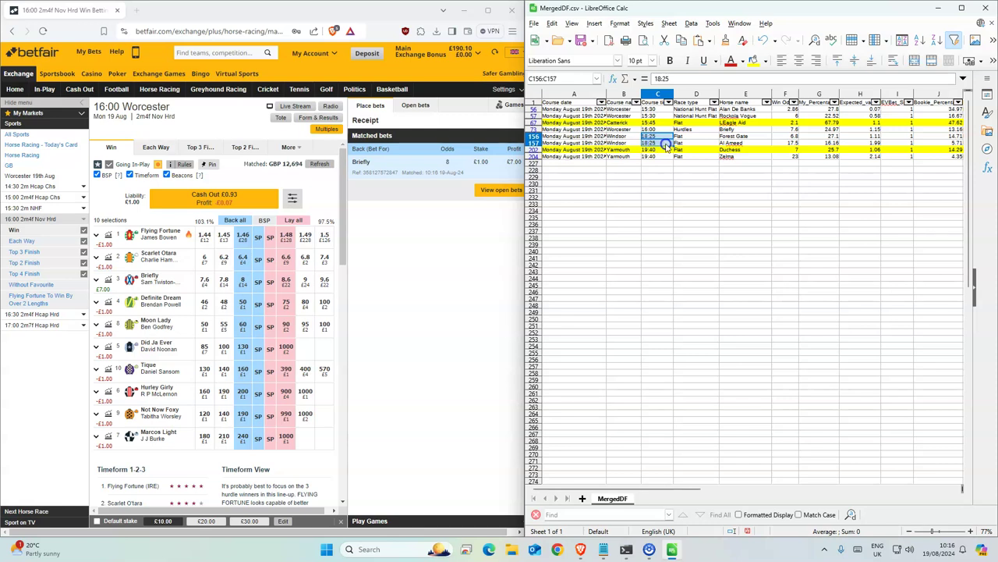
# Open the 18:25 Windsor market and add Forest Gate at 7.2 and Al Ameed at 21 to the bet slip.
pyautogui.click(162, 92)
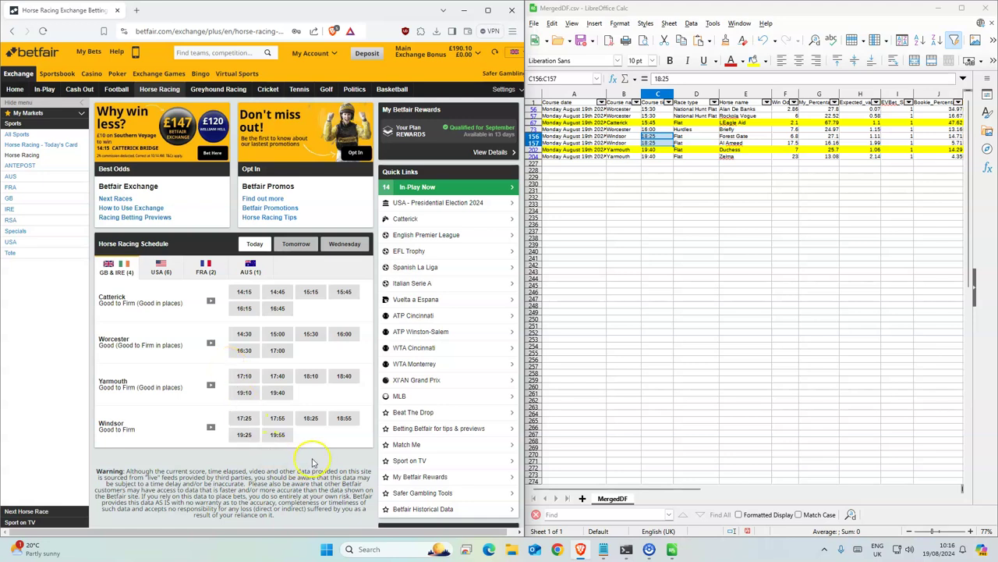
pyautogui.click(310, 419)
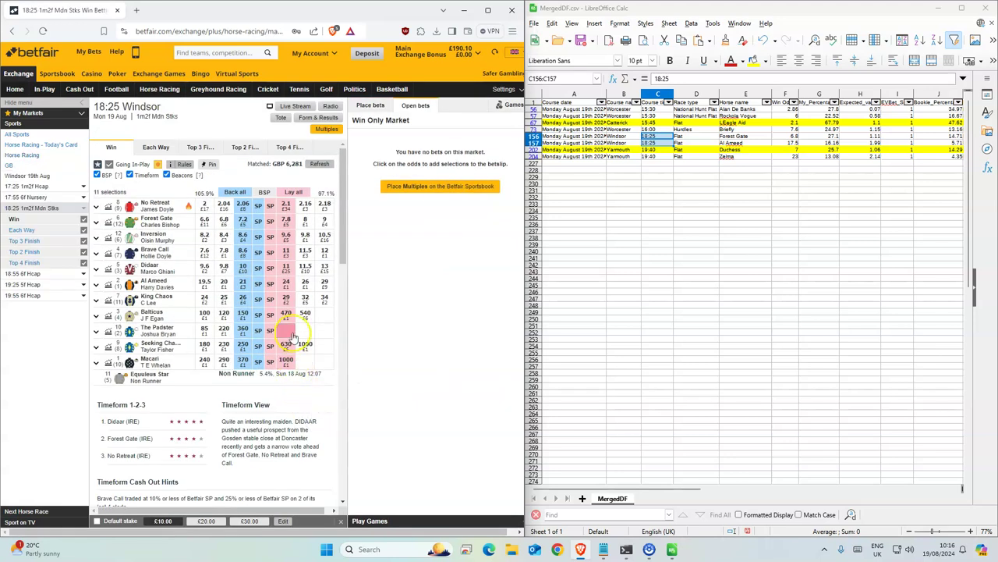
pyautogui.click(243, 222)
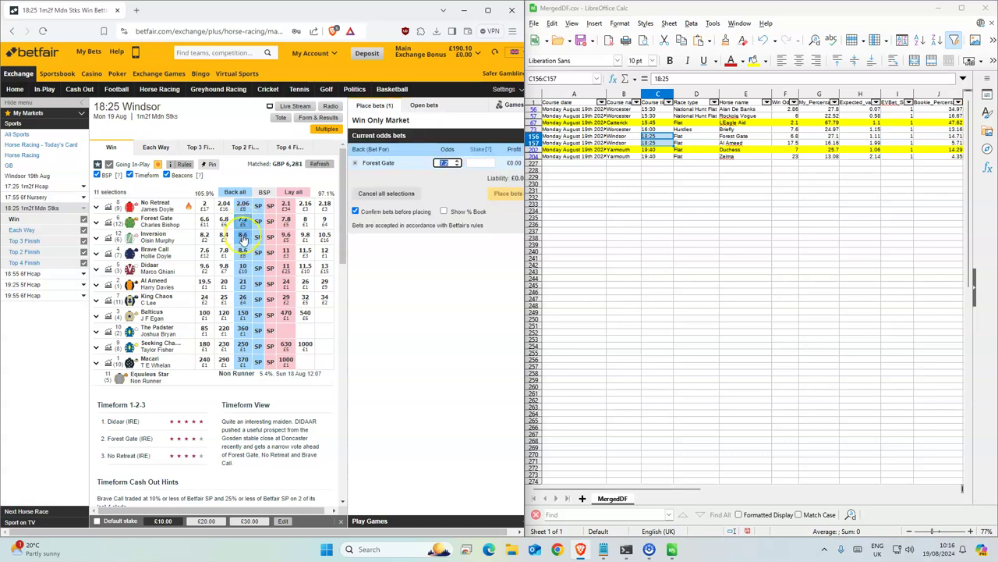
pyautogui.click(241, 285)
pyautogui.click(403, 210)
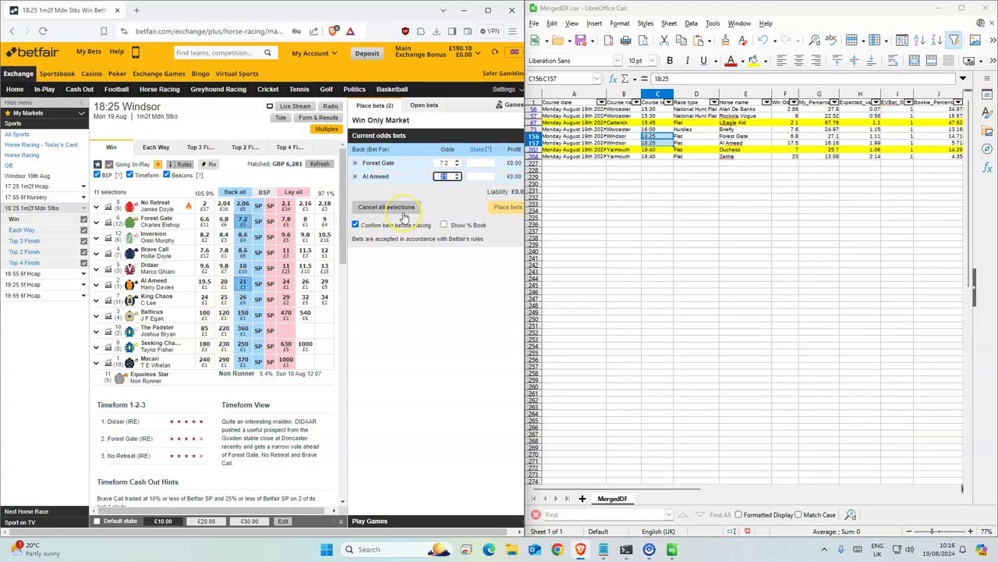
# Give both Windsor bets a stake of 1, then place and confirm them.
pyautogui.click(450, 178)
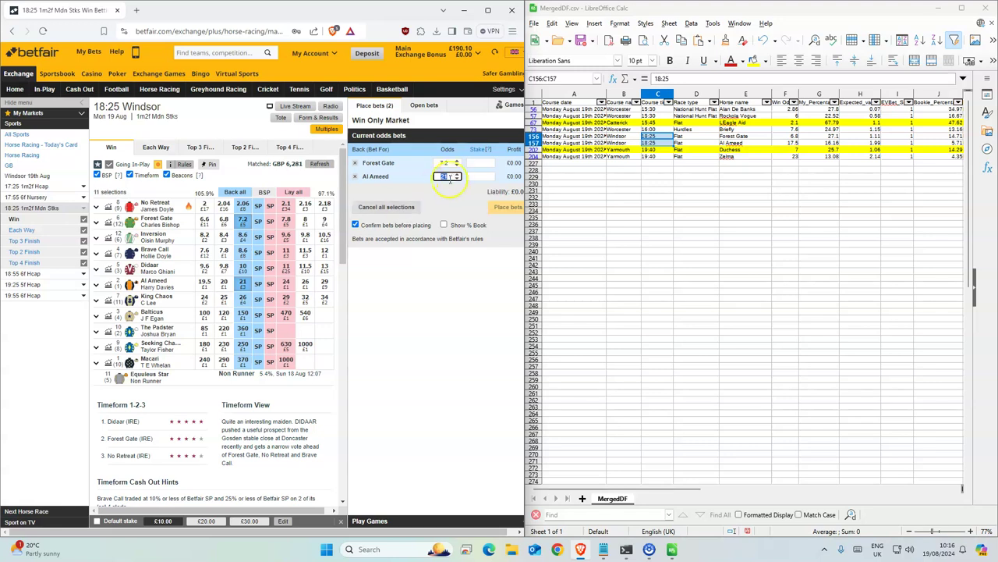
pyautogui.click(488, 174)
pyautogui.write('1')
pyautogui.click(500, 209)
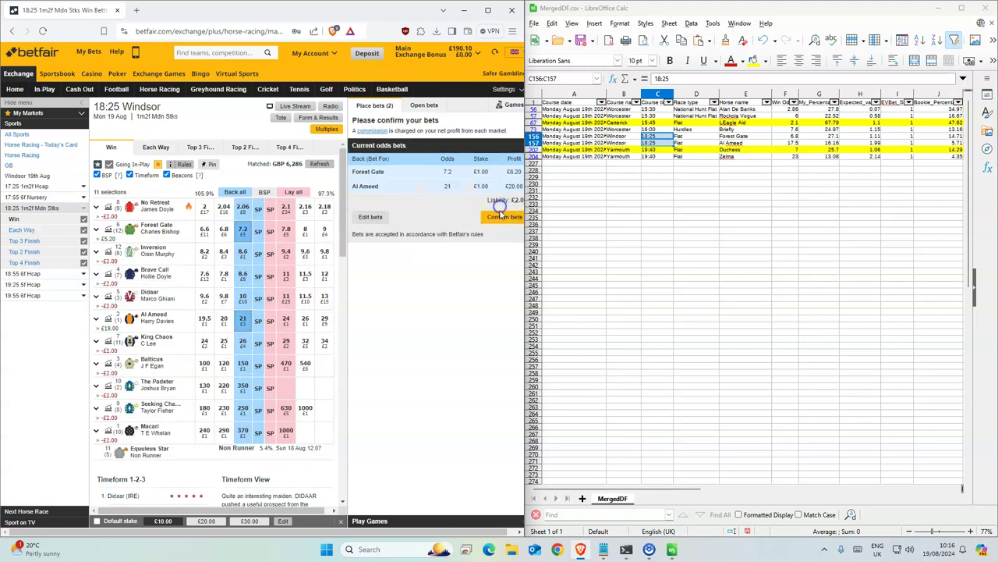
pyautogui.click(501, 213)
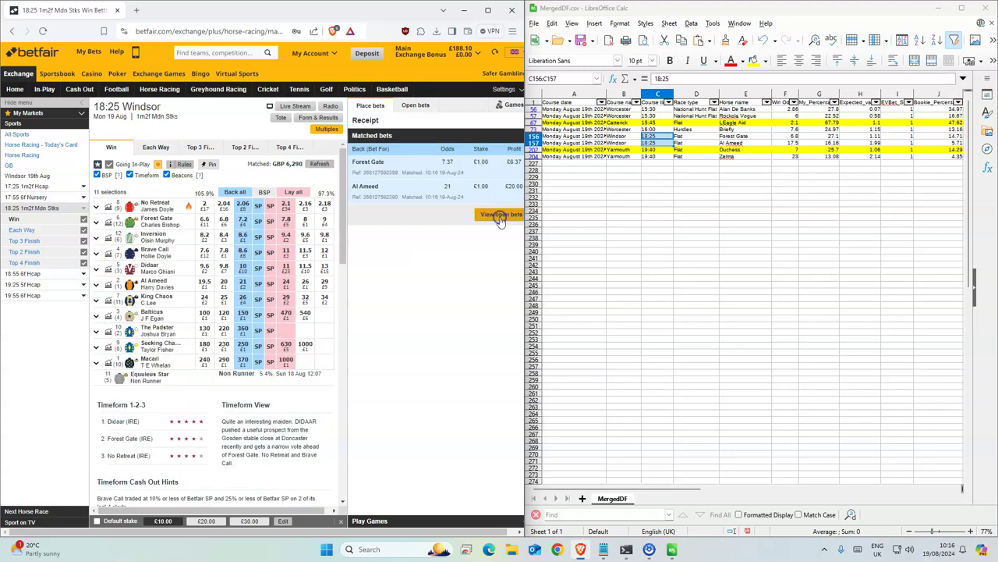
pyautogui.click(667, 149)
pyautogui.click(159, 89)
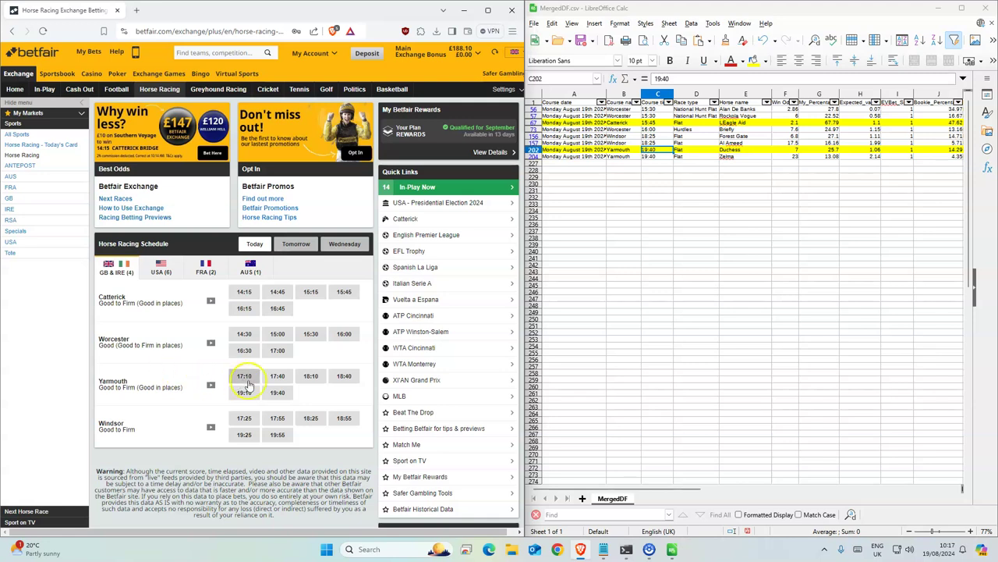
# Open the 19:40 Yarmouth market and add Duchess with stake 2 and Zelma at 25 with stake 1.
pyautogui.click(277, 393)
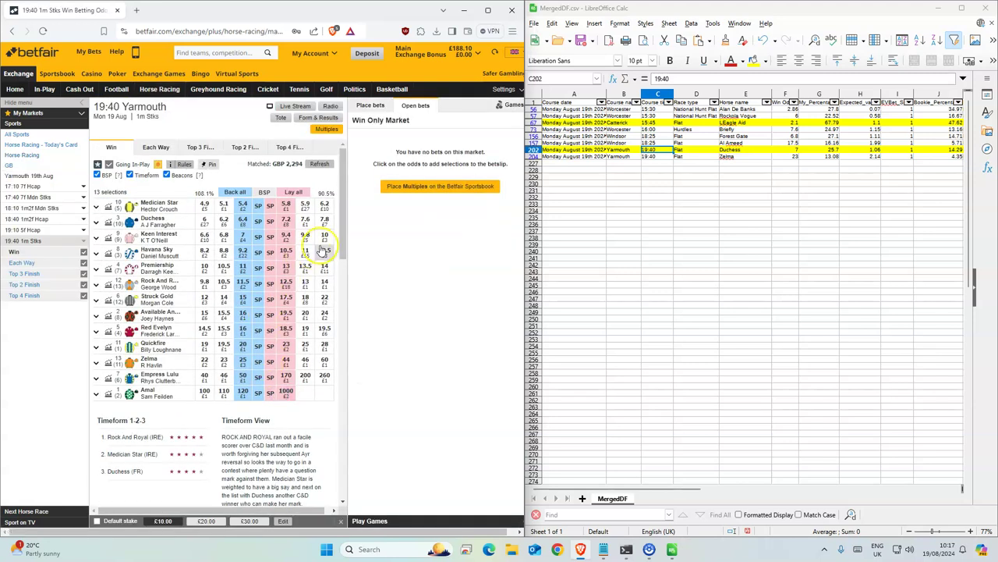
pyautogui.click(243, 222)
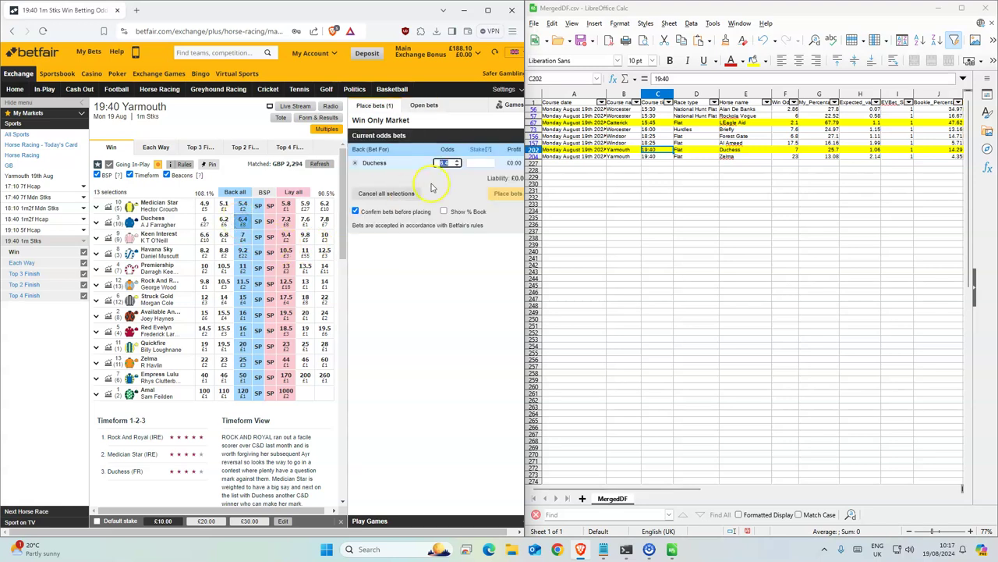
pyautogui.click(478, 163)
pyautogui.write('2')
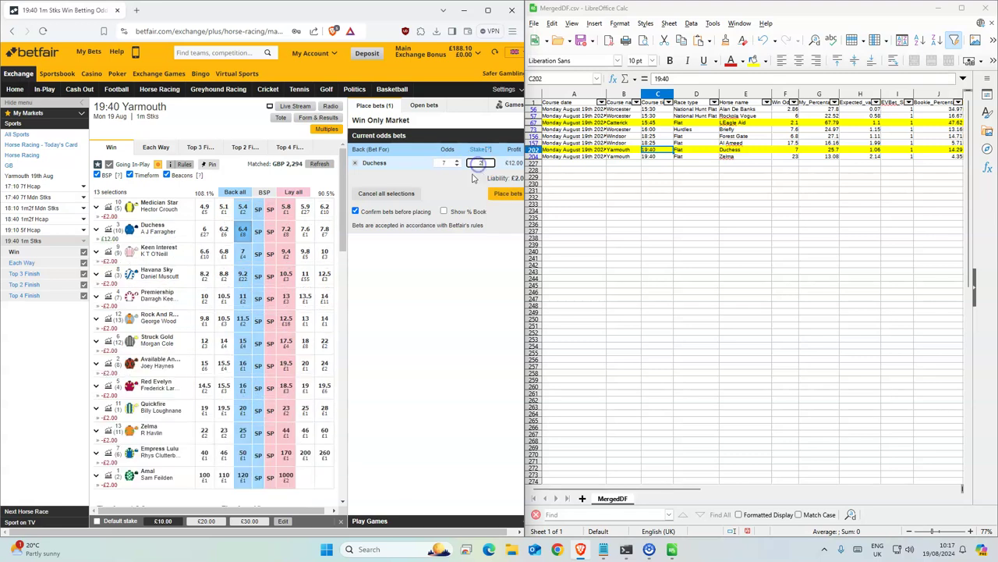
pyautogui.click(736, 156)
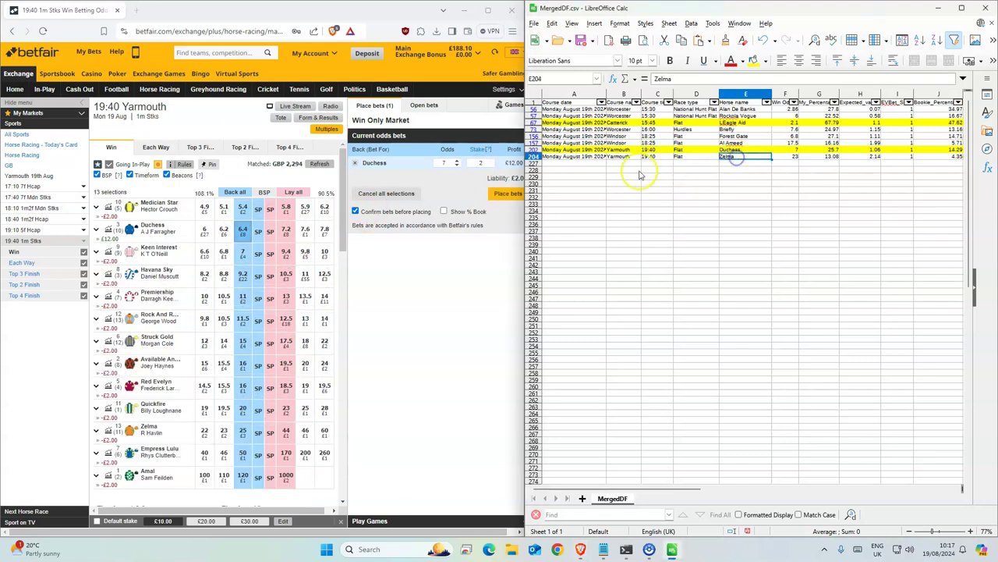
pyautogui.click(242, 431)
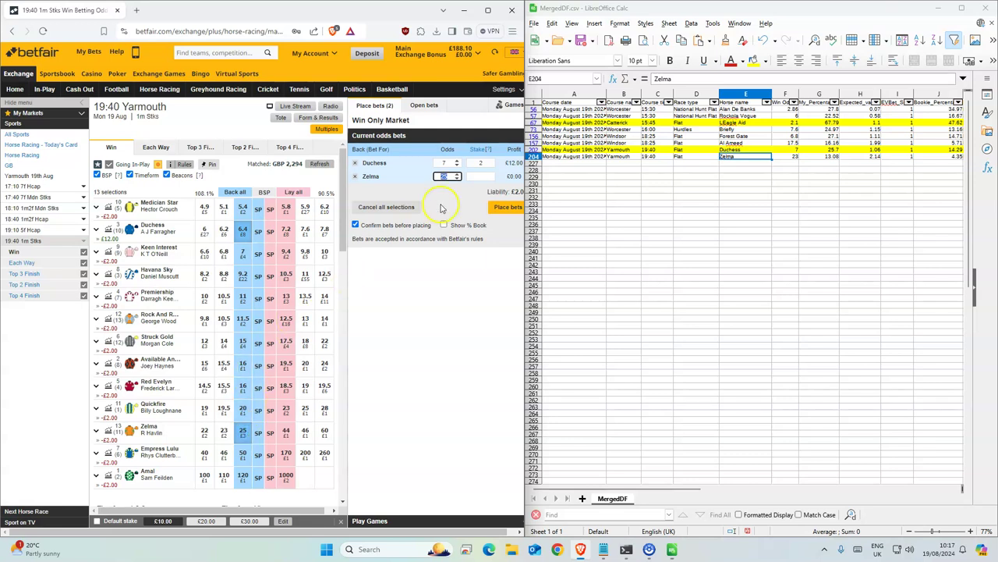
pyautogui.click(478, 176)
pyautogui.write('1')
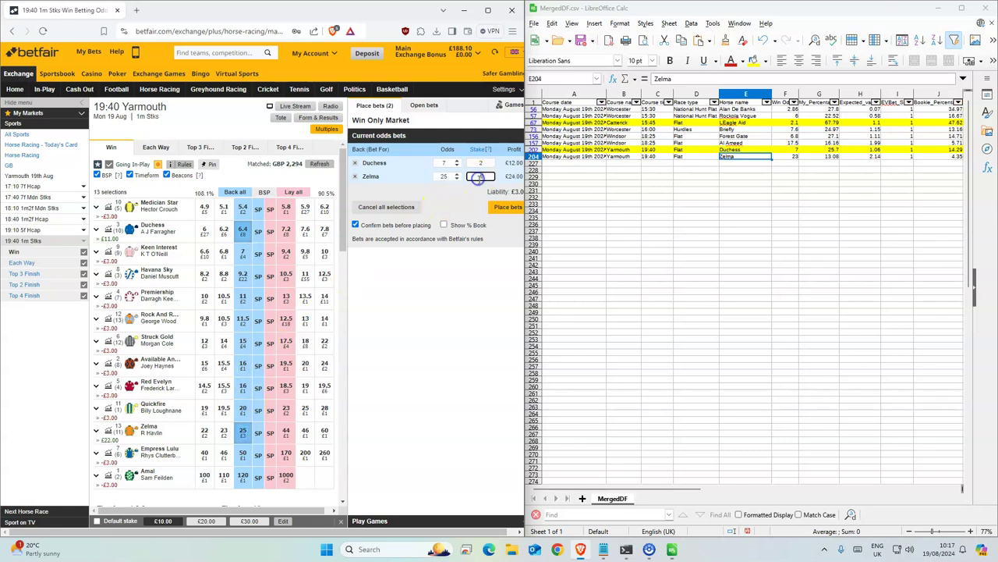
# Place and confirm both Yarmouth bets, setting the unmatched Duchess bet to take SP.
pyautogui.click(798, 157)
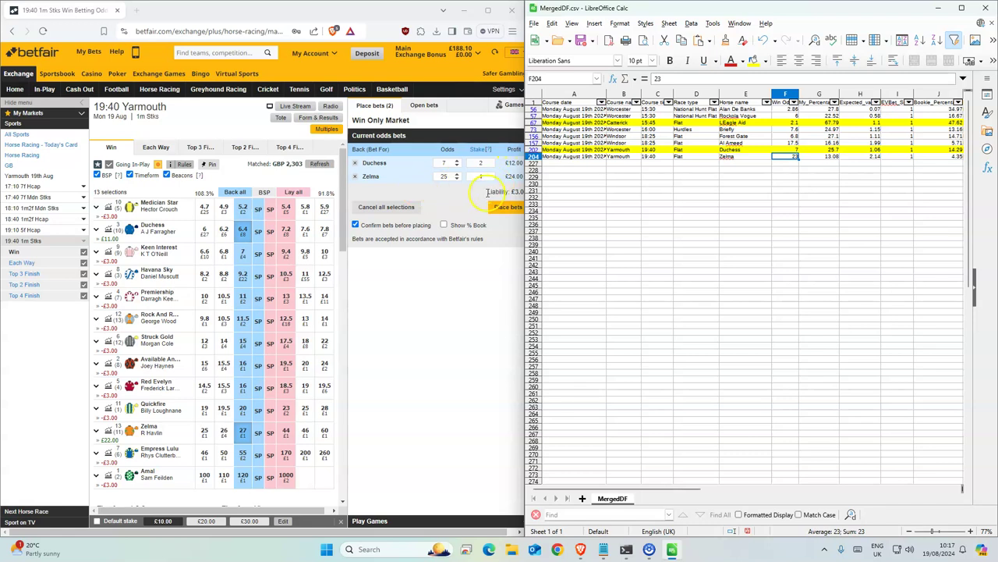
pyautogui.click(508, 207)
pyautogui.click(502, 221)
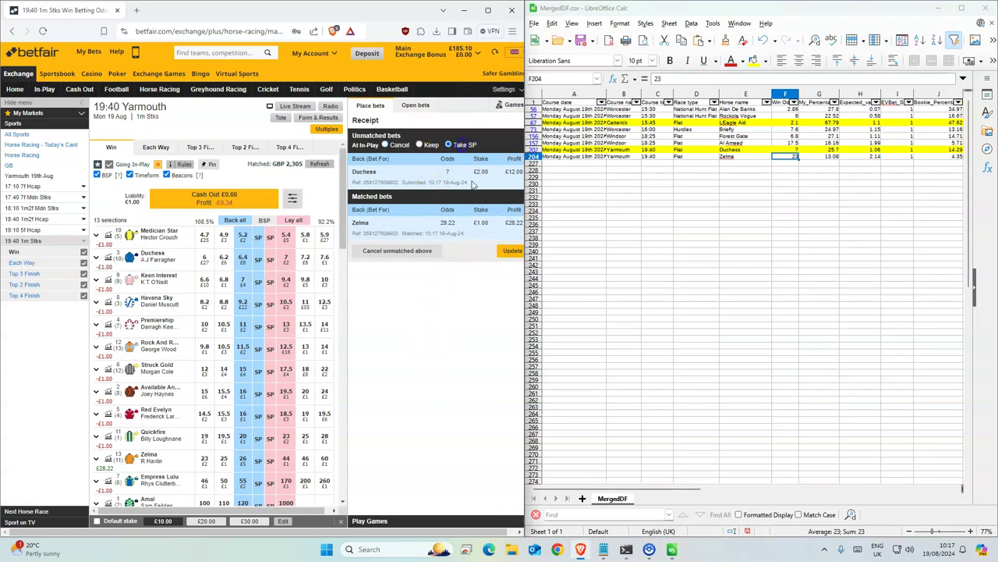
pyautogui.click(503, 250)
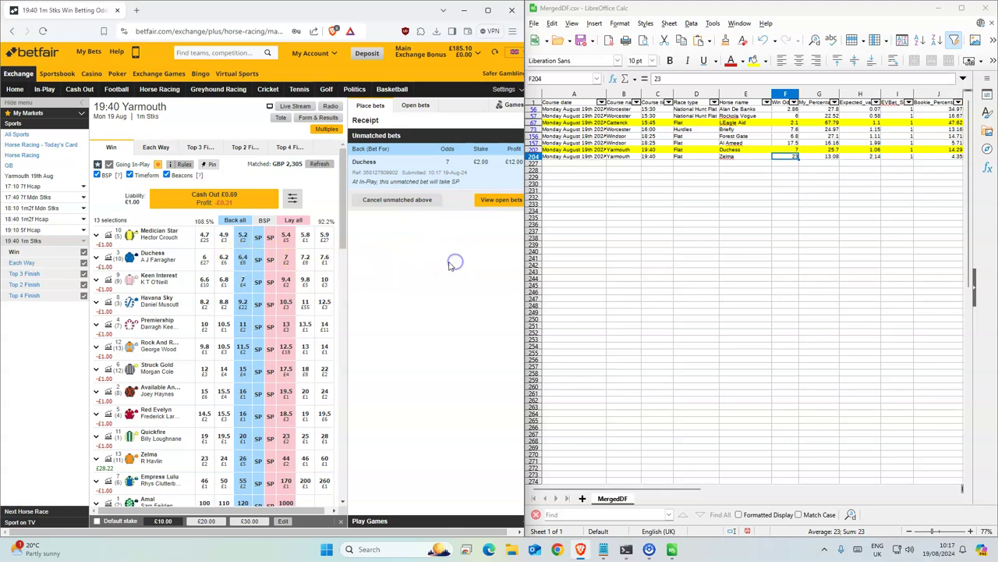
pyautogui.click(669, 264)
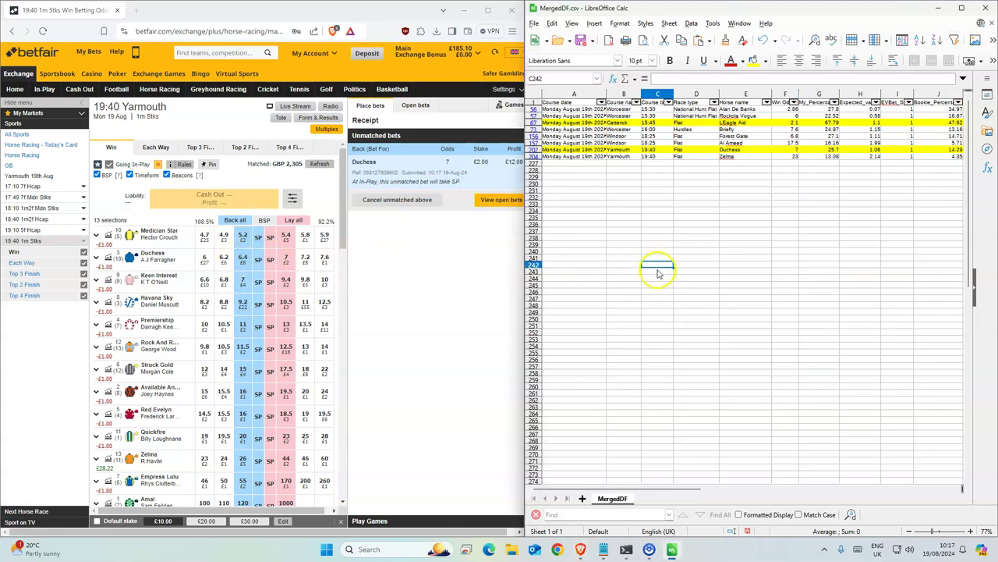